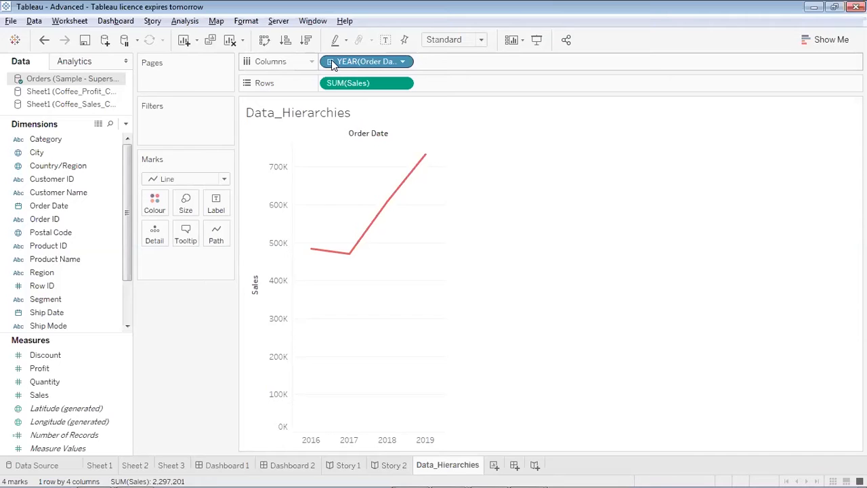
- Drill the Order Date columns down from year through quarter and month to day, and roll them back up to quarter
{"action": "left_click", "coordinate": [331, 62]}
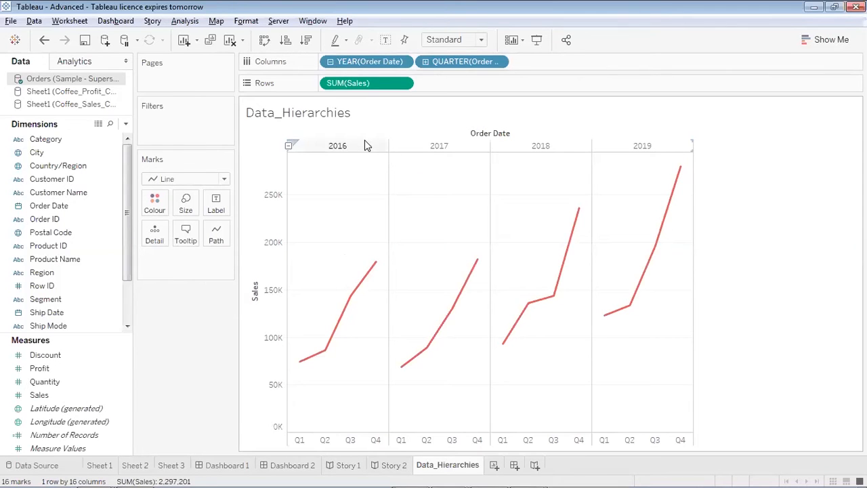
{"action": "left_click", "coordinate": [330, 62]}
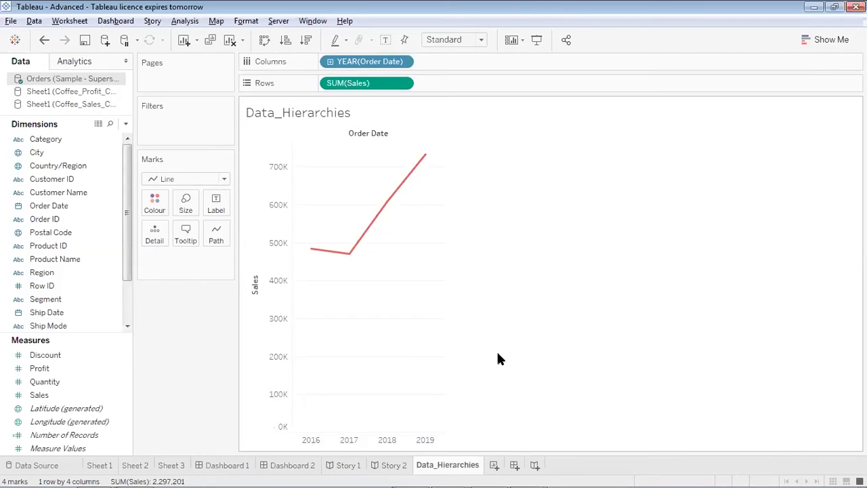
{"action": "left_click", "coordinate": [331, 61]}
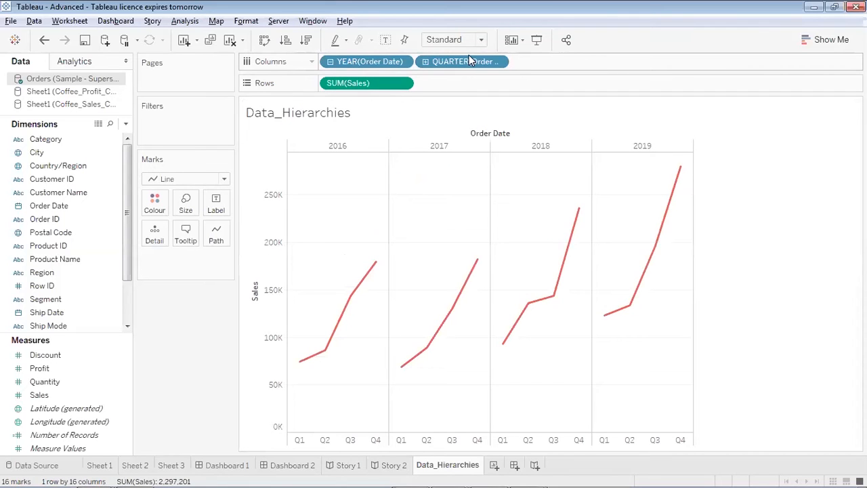
{"action": "left_click", "coordinate": [425, 62]}
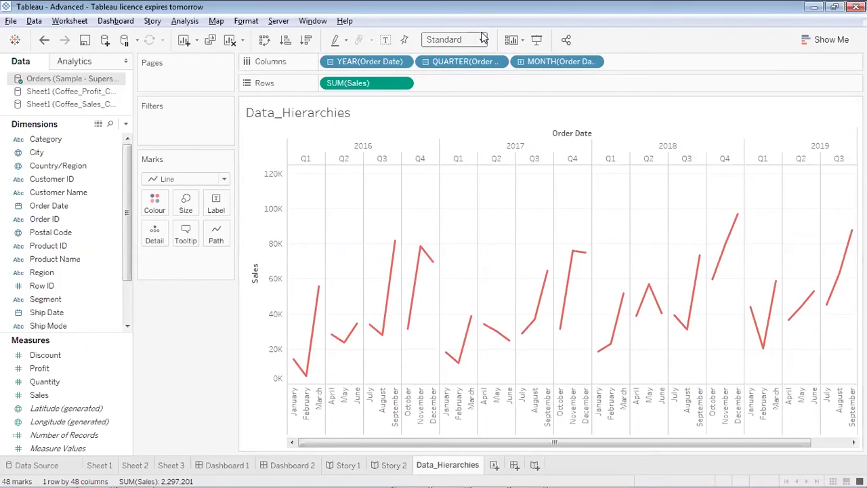
{"action": "left_click", "coordinate": [520, 62]}
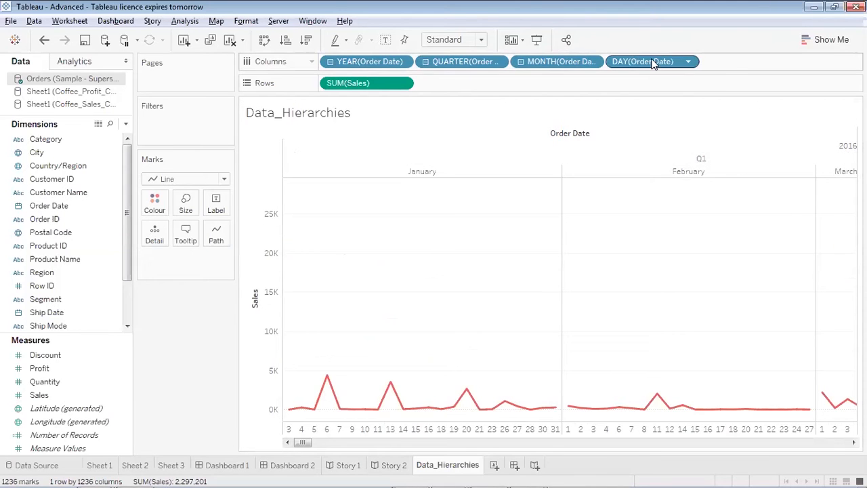
{"action": "left_click", "coordinate": [520, 63]}
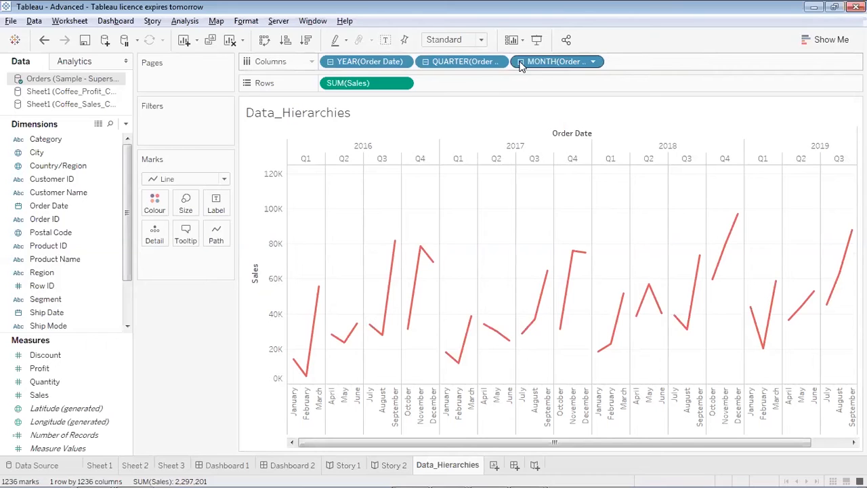
{"action": "left_click", "coordinate": [426, 63]}
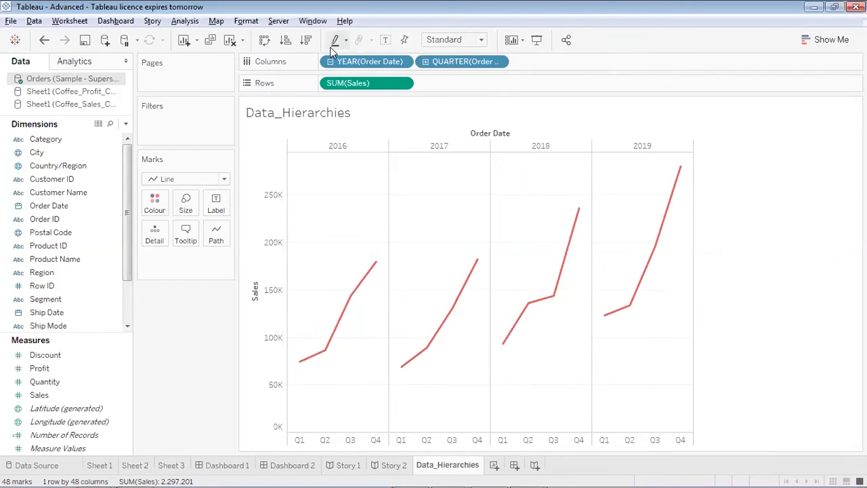
- Undo a trial removal of the year level from the columns and roll Order Date up to years
{"action": "left_click_drag", "start_coordinate": [351, 66], "coordinate": [55, 146]}
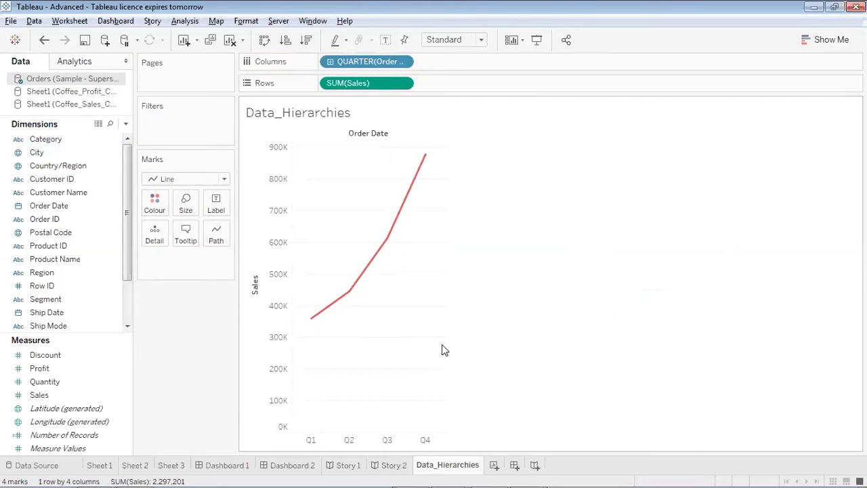
{"action": "key", "text": "ctrl+z"}
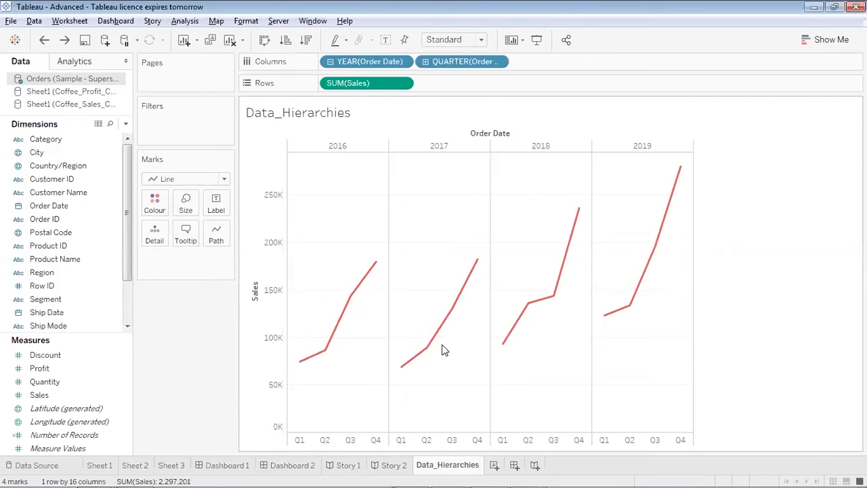
{"action": "left_click", "coordinate": [330, 61]}
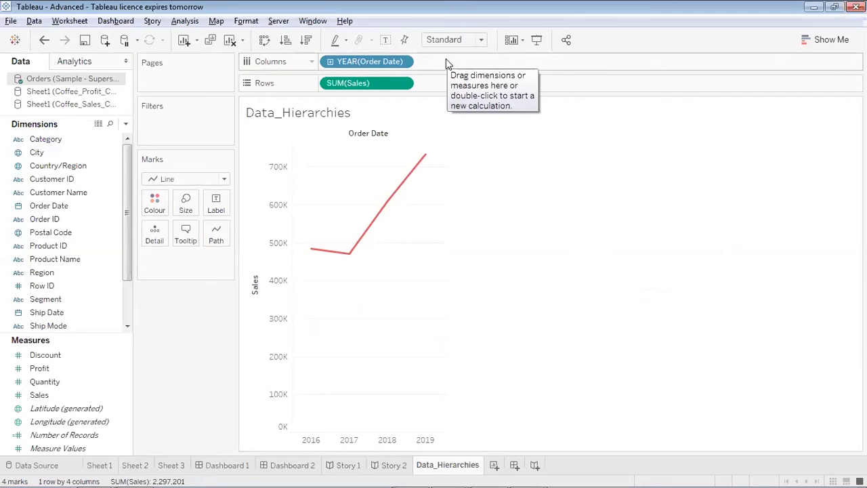
- Clear the sheet and build a bar chart of Sales by Category with Sales as the mark labels
{"action": "left_click", "coordinate": [229, 40]}
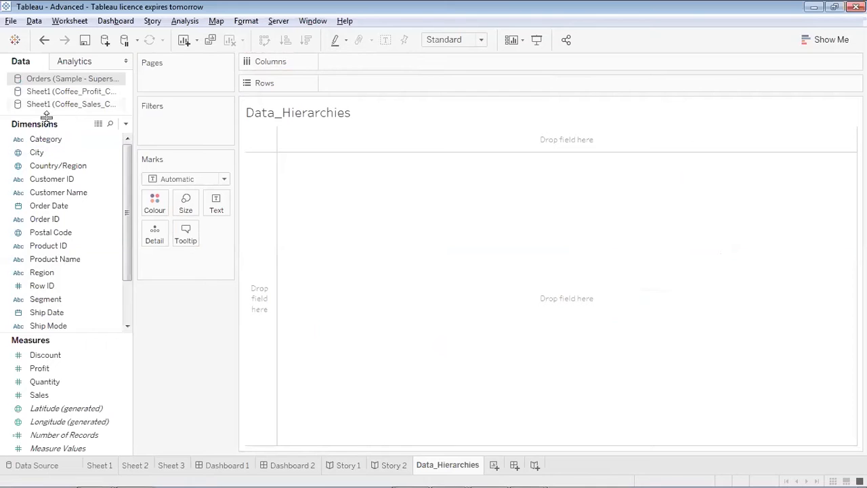
{"action": "left_click_drag", "start_coordinate": [49, 141], "coordinate": [359, 68]}
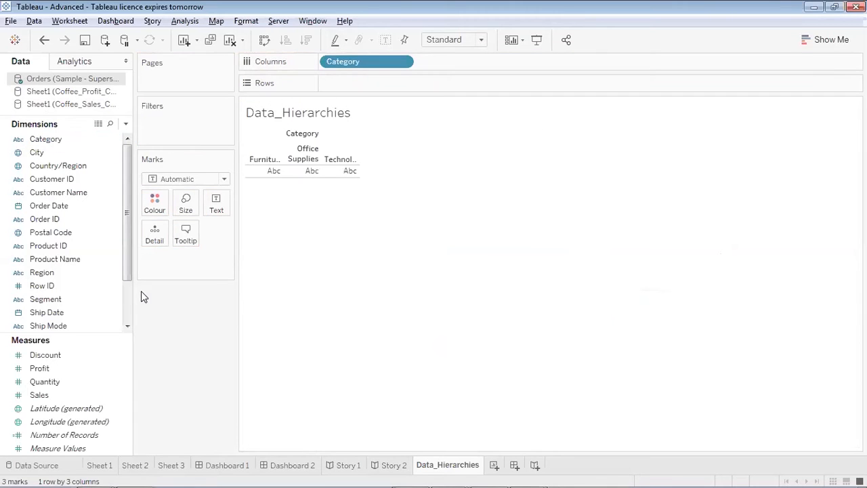
{"action": "left_click_drag", "start_coordinate": [60, 393], "coordinate": [369, 83]}
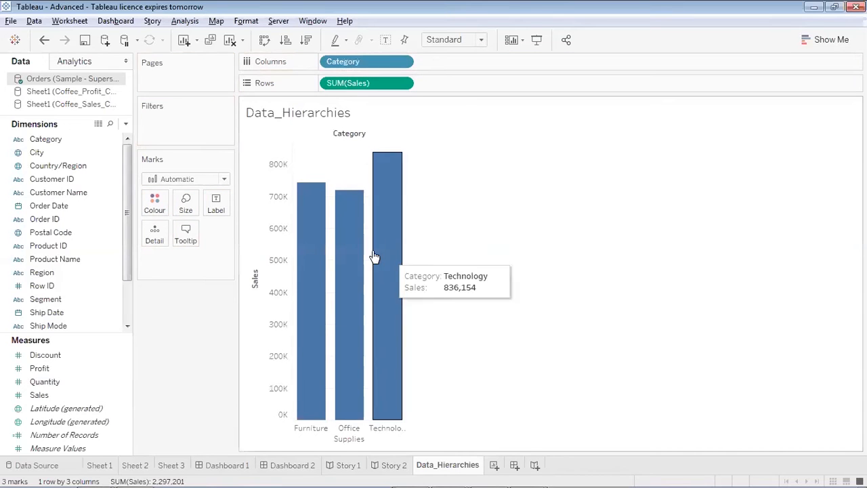
{"action": "left_click_drag", "start_coordinate": [80, 398], "coordinate": [231, 210]}
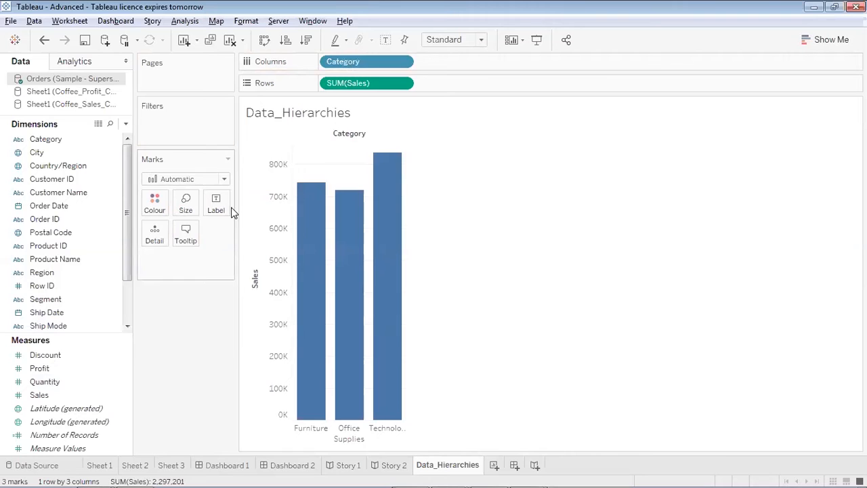
{"action": "left_click_drag", "start_coordinate": [65, 395], "coordinate": [216, 204]}
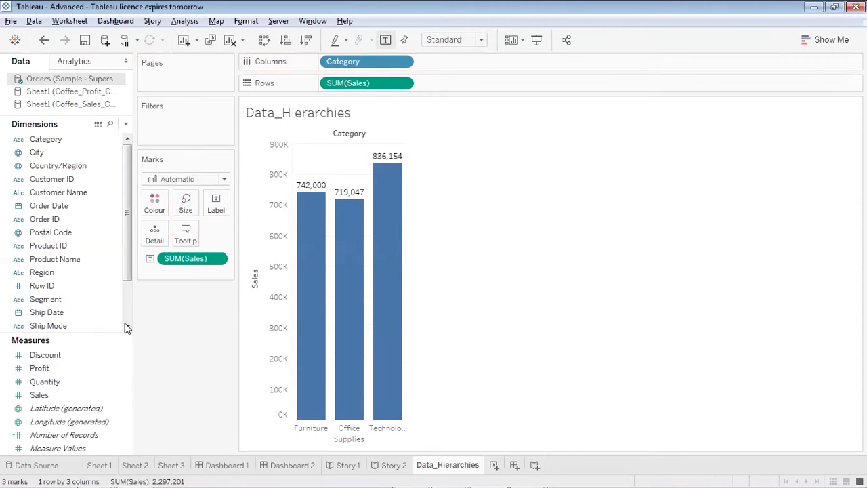
- Combine Category and Sub-Category into a hierarchy named Product and drill the chart down to Sub-Category
{"action": "scroll", "coordinate": [129, 313], "scroll_direction": "down", "scroll_amount": 2}
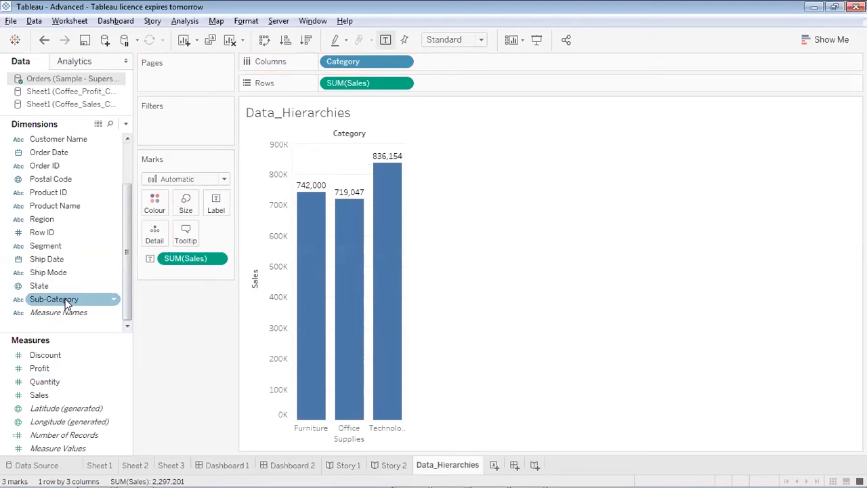
{"action": "left_click_drag", "start_coordinate": [65, 301], "coordinate": [72, 144]}
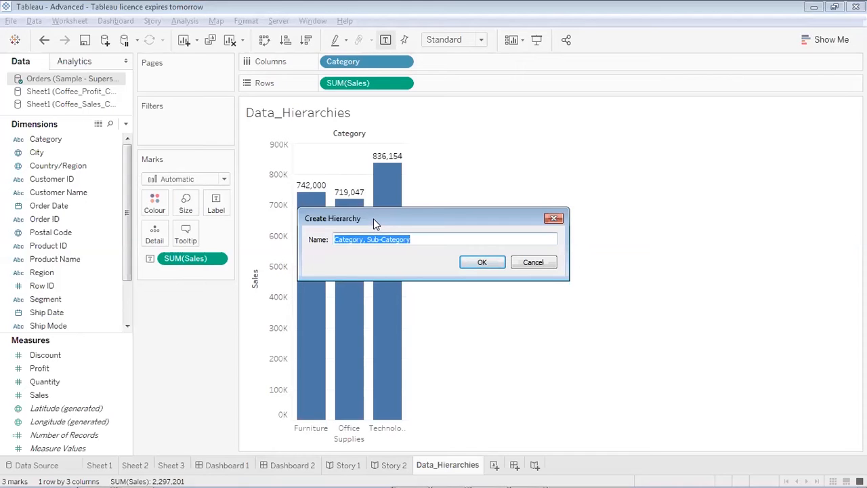
{"action": "type", "text": "Product"}
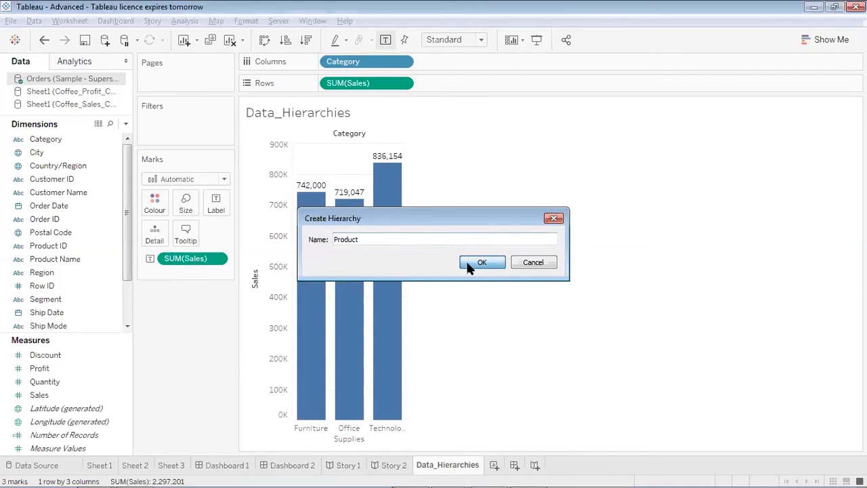
{"action": "left_click", "coordinate": [467, 264]}
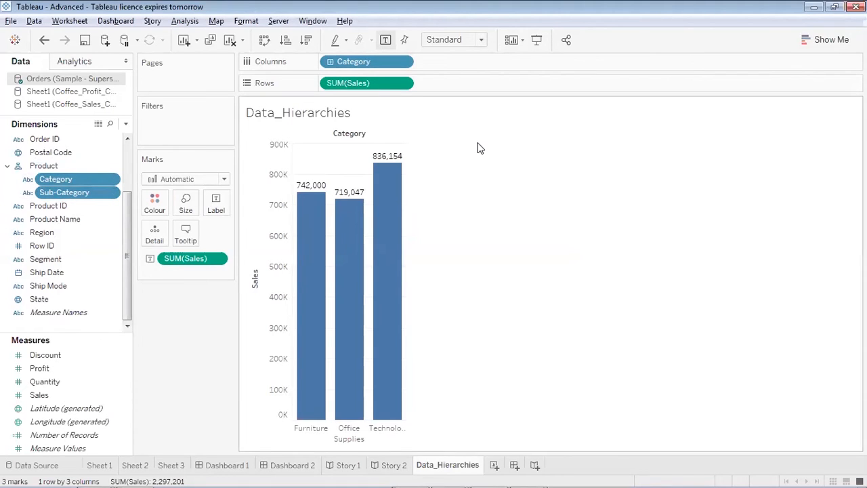
{"action": "left_click", "coordinate": [330, 62]}
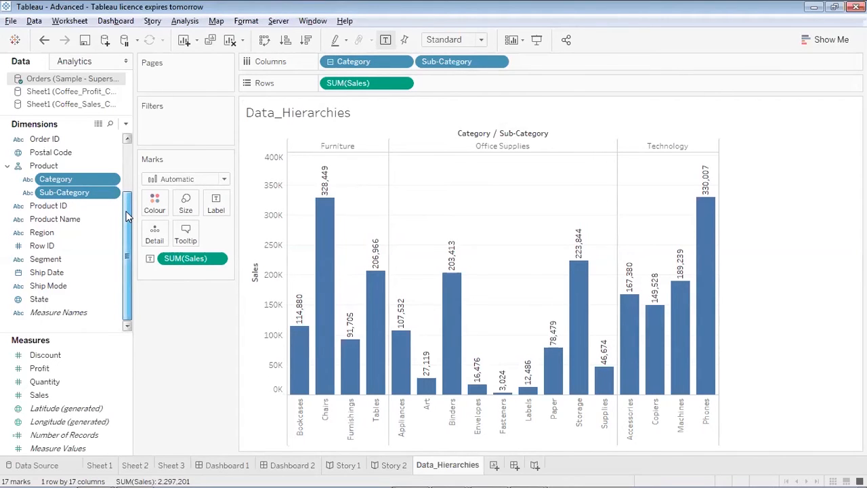
- Add the Product Name dimension to the Product hierarchy as the level below Sub-Category
{"action": "left_click", "coordinate": [61, 221]}
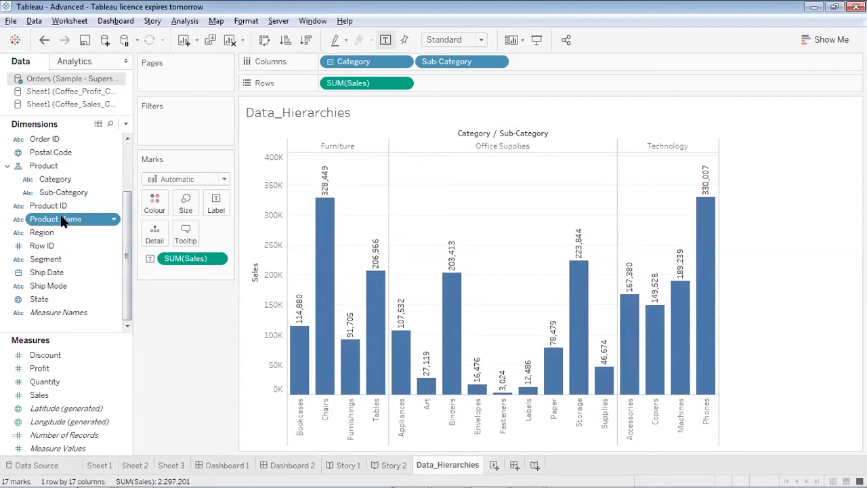
{"action": "left_click", "coordinate": [71, 246]}
{"action": "left_click", "coordinate": [78, 224]}
{"action": "left_click_drag", "start_coordinate": [79, 220], "coordinate": [80, 198]}
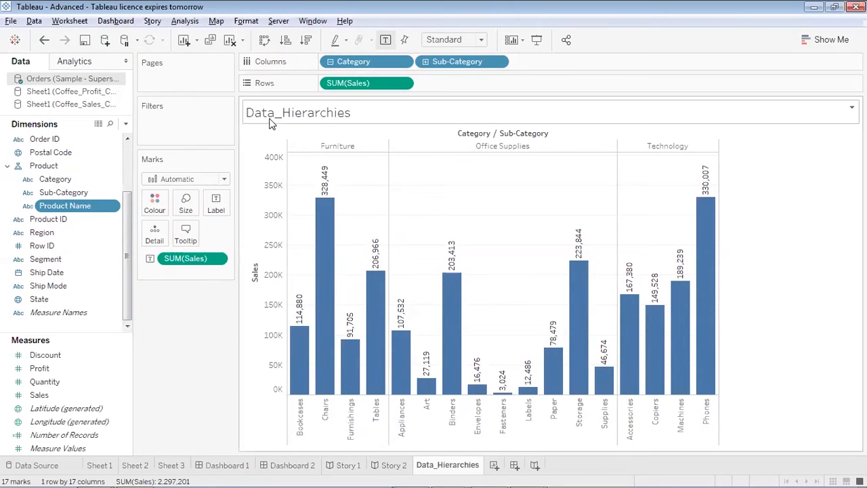
- Drill the chart down to Product Name and remove the Category and Sub-Category levels from the columns
{"action": "left_click", "coordinate": [425, 62]}
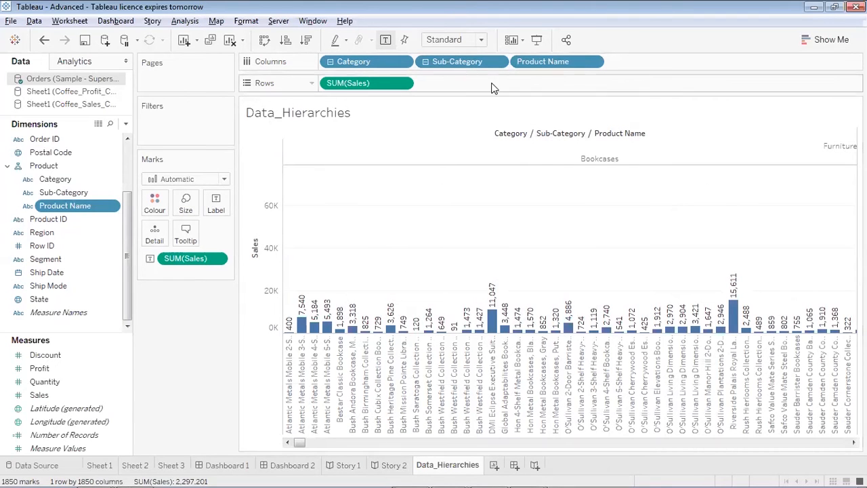
{"action": "left_click_drag", "start_coordinate": [385, 59], "coordinate": [63, 139]}
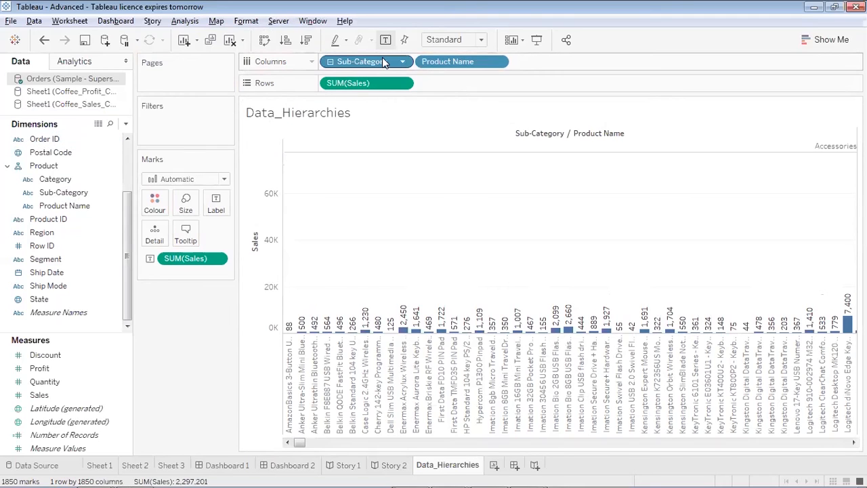
{"action": "left_click_drag", "start_coordinate": [384, 59], "coordinate": [126, 192]}
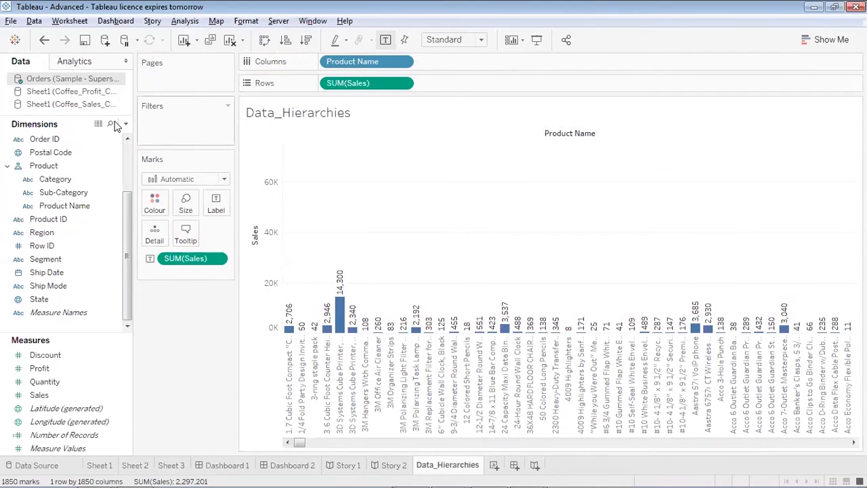
- Clear the sheet and chart Sales in rows against the Category level of the Product hierarchy in columns
{"action": "left_click", "coordinate": [230, 40]}
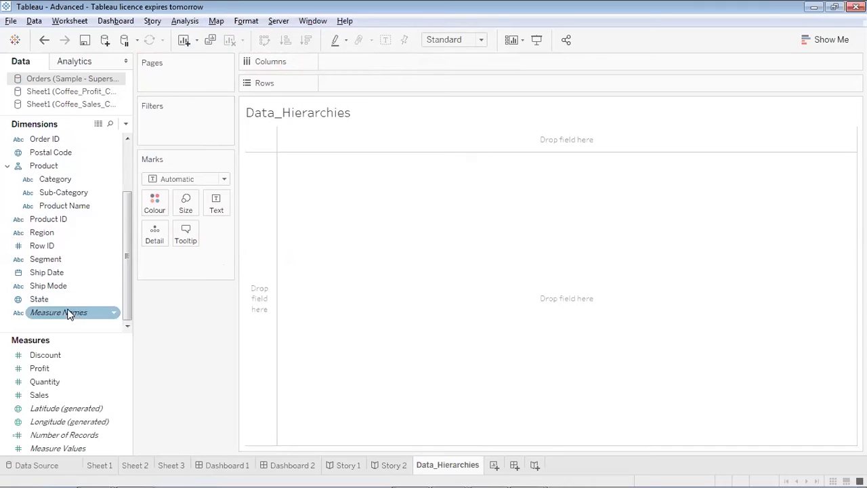
{"action": "left_click_drag", "start_coordinate": [56, 174], "coordinate": [356, 60]}
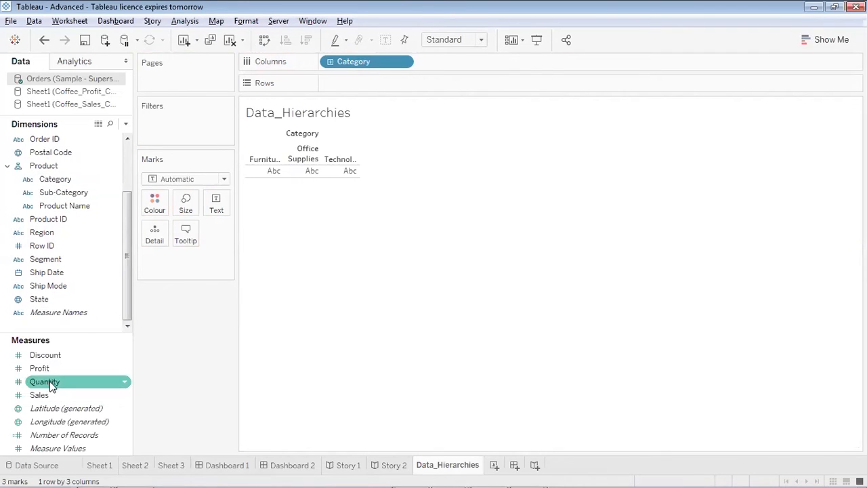
{"action": "left_click_drag", "start_coordinate": [50, 393], "coordinate": [358, 82]}
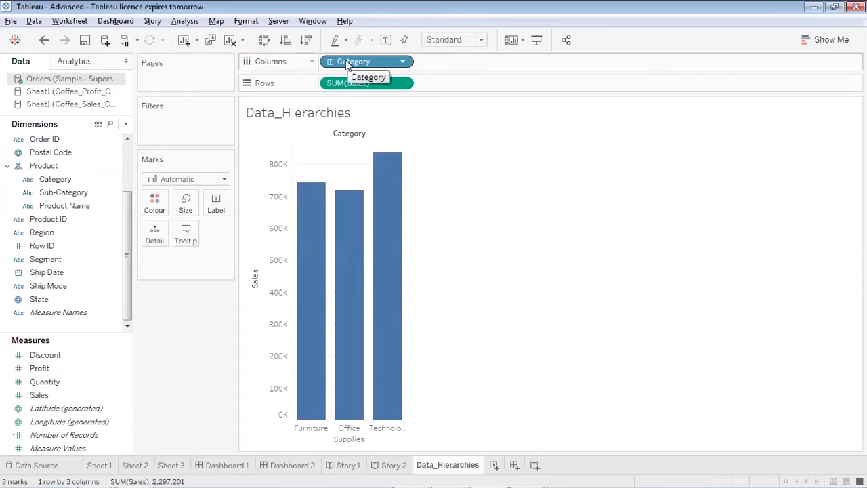
- Move Product Name to the first level of the Product hierarchy, above Category
{"action": "left_click", "coordinate": [62, 205]}
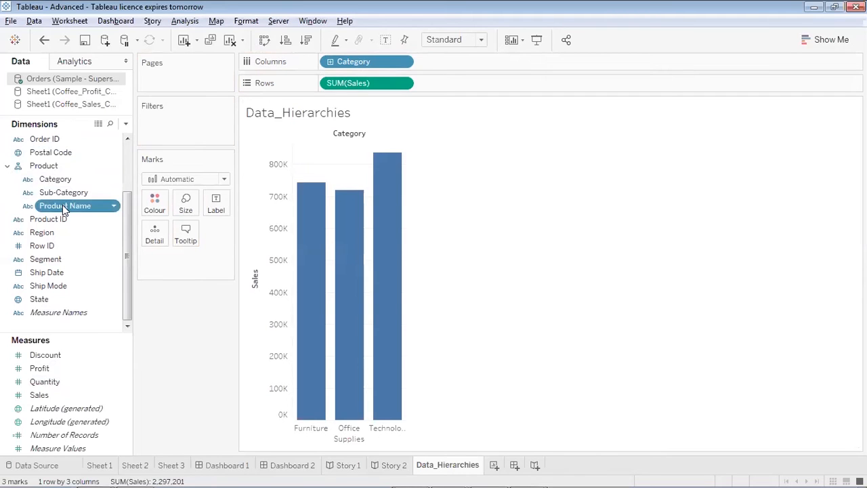
{"action": "mouse_move", "coordinate": [62, 204]}
{"action": "left_mouse_down"}
{"action": "mouse_move", "coordinate": [63, 182]}
{"action": "mouse_move", "coordinate": [66, 201]}
{"action": "left_mouse_up"}
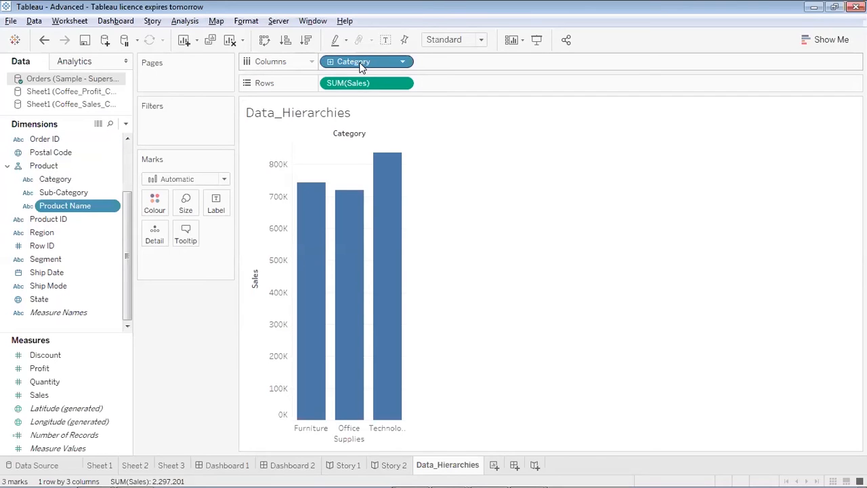
{"action": "left_click_drag", "start_coordinate": [54, 212], "coordinate": [52, 180]}
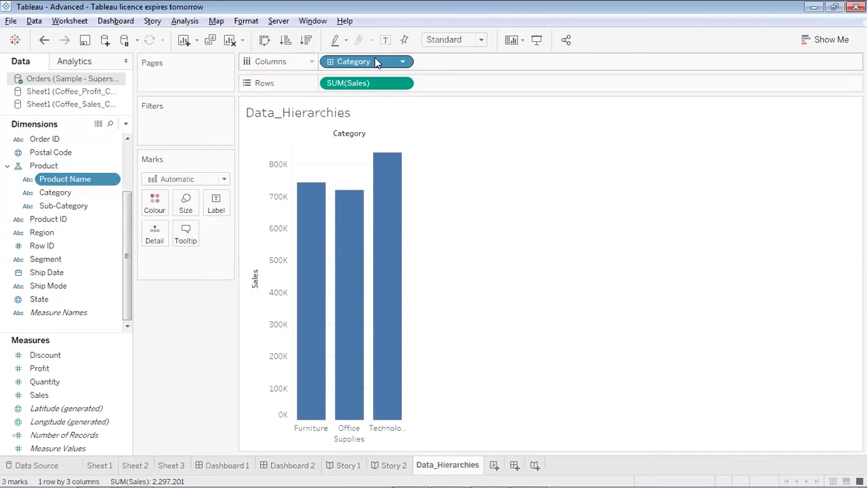
- Replace Category in the columns with the whole Product hierarchy, adding all members
{"action": "left_click_drag", "start_coordinate": [375, 61], "coordinate": [161, 68]}
{"action": "left_click_drag", "start_coordinate": [43, 165], "coordinate": [357, 65]}
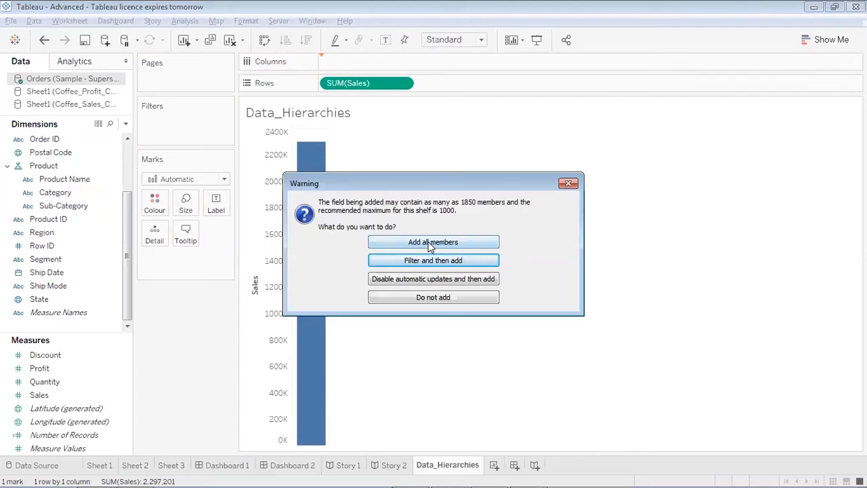
{"action": "left_click", "coordinate": [421, 246]}
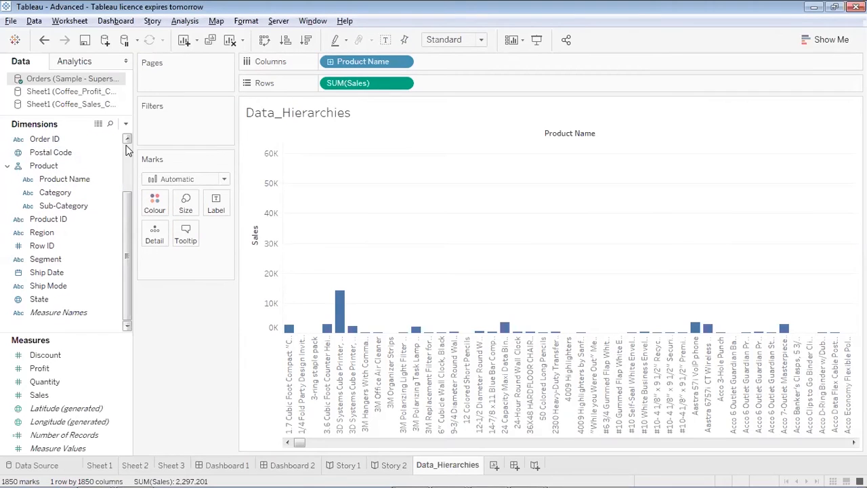
- Move Product Name below Sub-Category in the Product hierarchy and clear the sheet
{"action": "left_click", "coordinate": [69, 182]}
{"action": "left_click_drag", "start_coordinate": [68, 182], "coordinate": [69, 209]}
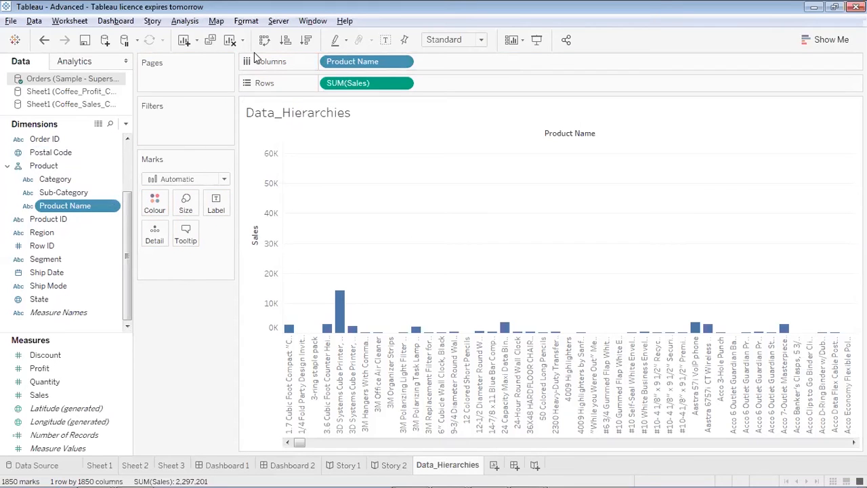
{"action": "left_click", "coordinate": [229, 40]}
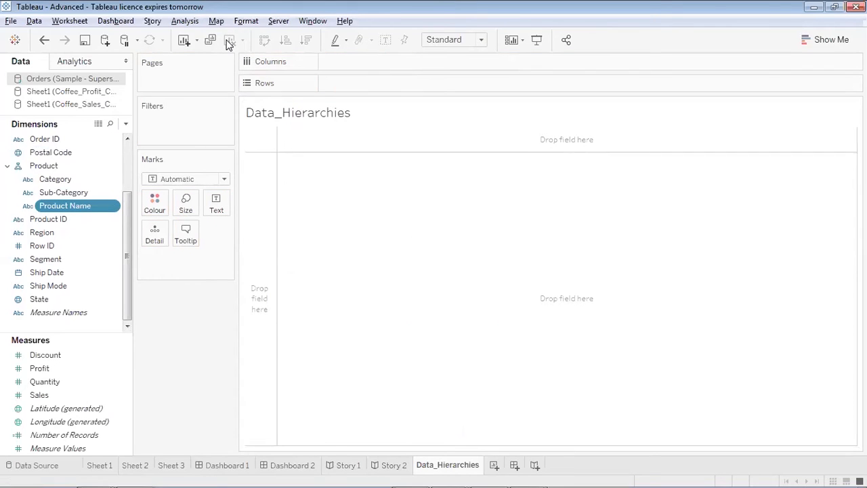
- Combine State with Region into a new hierarchy named Location
{"action": "scroll", "coordinate": [127, 153], "scroll_direction": "up", "scroll_amount": 2}
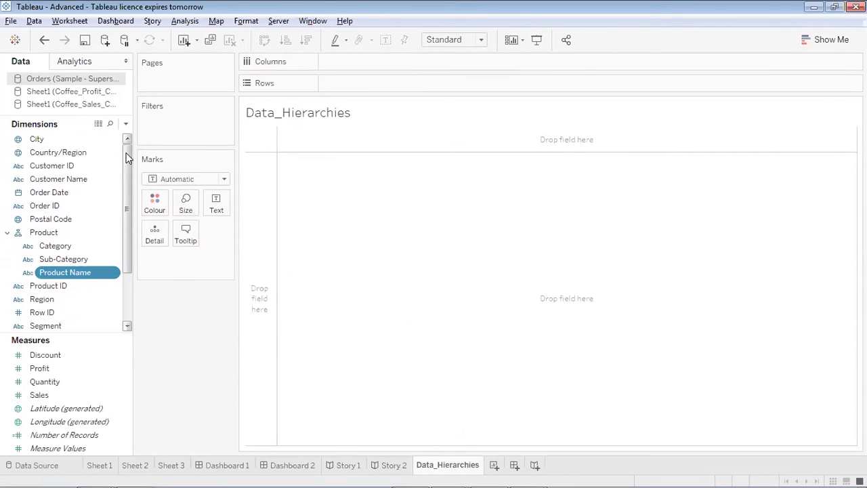
{"action": "left_click_drag", "start_coordinate": [127, 166], "coordinate": [128, 230]}
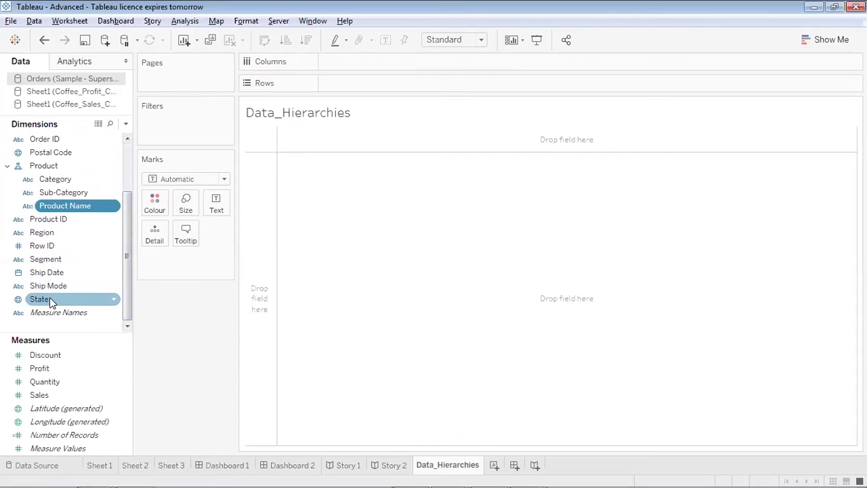
{"action": "left_click_drag", "start_coordinate": [50, 299], "coordinate": [51, 234]}
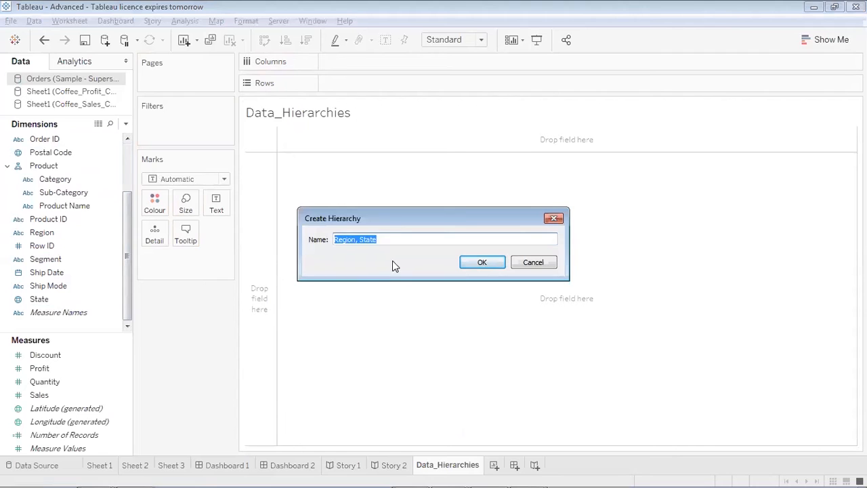
{"action": "type", "text": "Location"}
{"action": "left_click", "coordinate": [478, 262]}
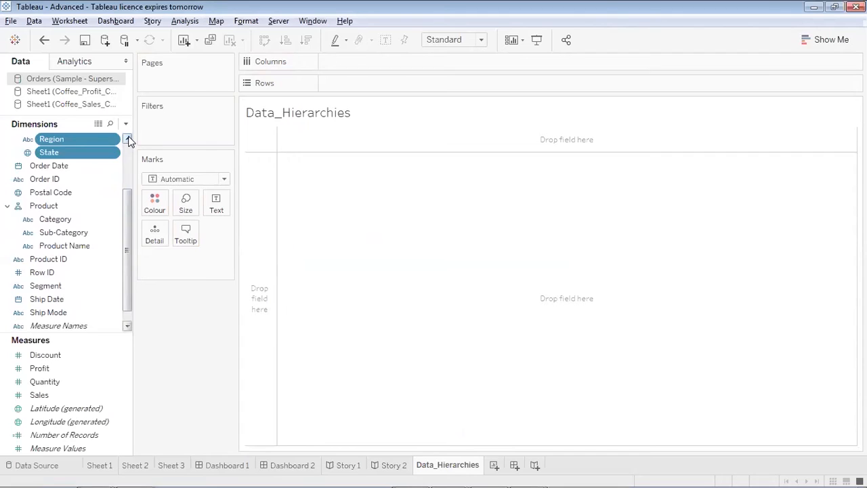
- Add City to the Location hierarchy as the level below State
{"action": "scroll", "coordinate": [129, 140], "scroll_direction": "up", "scroll_amount": 4}
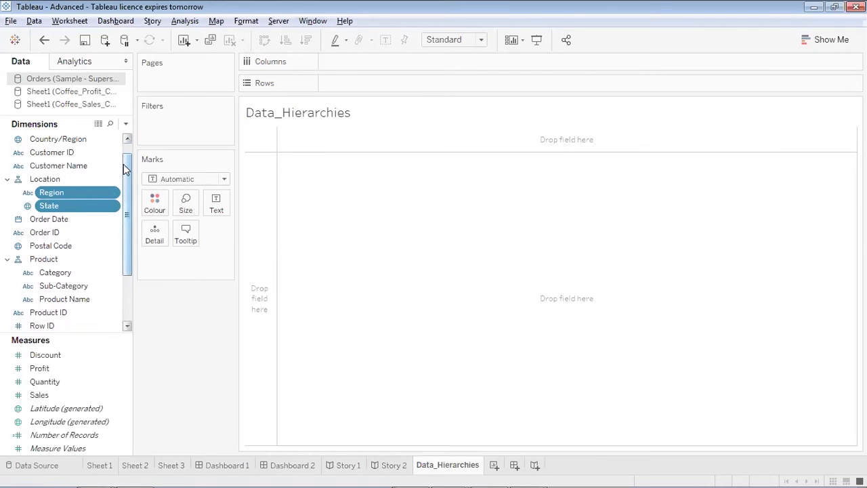
{"action": "left_click", "coordinate": [126, 139]}
{"action": "left_click_drag", "start_coordinate": [58, 139], "coordinate": [72, 223]}
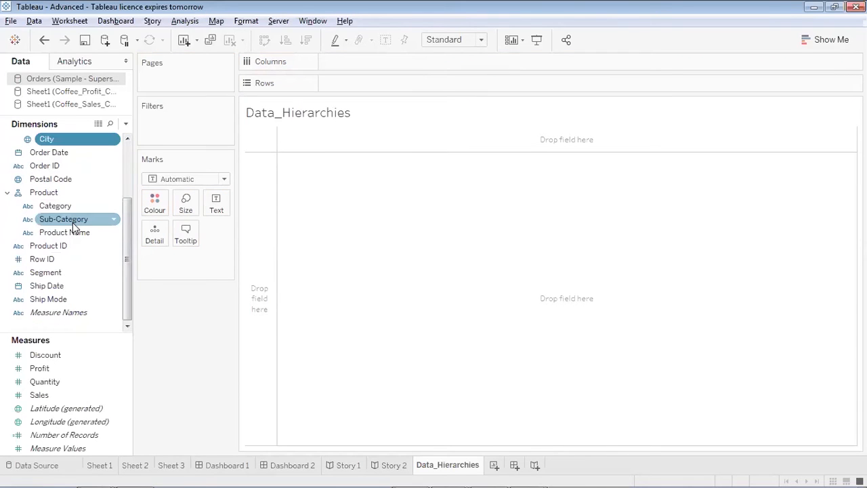
- Chart Profit in rows against the Location hierarchy in columns and label the bars with Profit
{"action": "left_click", "coordinate": [126, 139]}
{"action": "left_click", "coordinate": [126, 139]}
{"action": "left_click", "coordinate": [126, 140]}
{"action": "left_click", "coordinate": [126, 140]}
{"action": "left_click", "coordinate": [126, 140]}
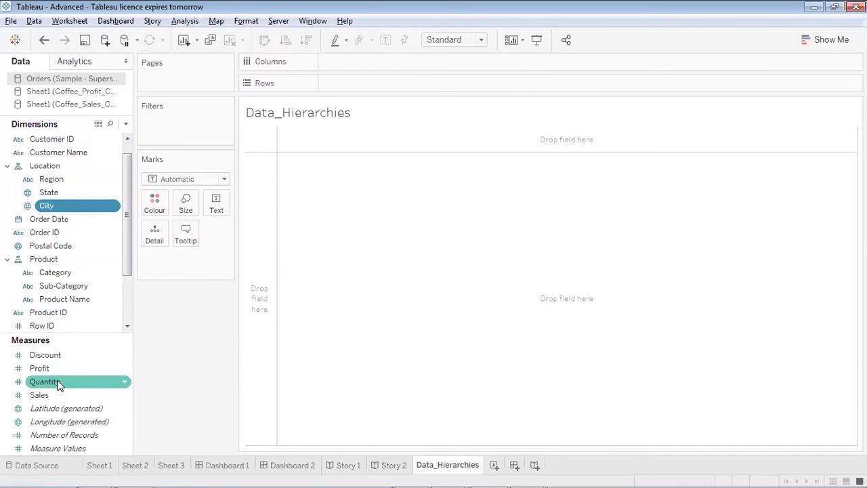
{"action": "left_click_drag", "start_coordinate": [61, 367], "coordinate": [363, 83]}
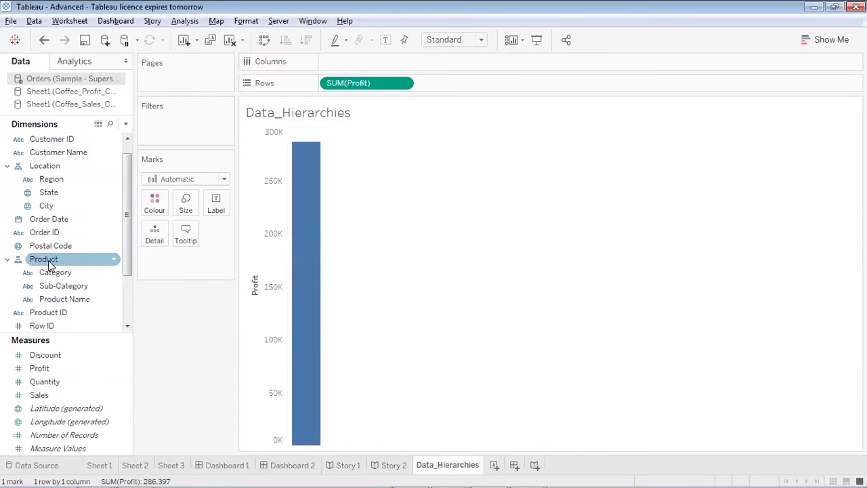
{"action": "left_click", "coordinate": [43, 169]}
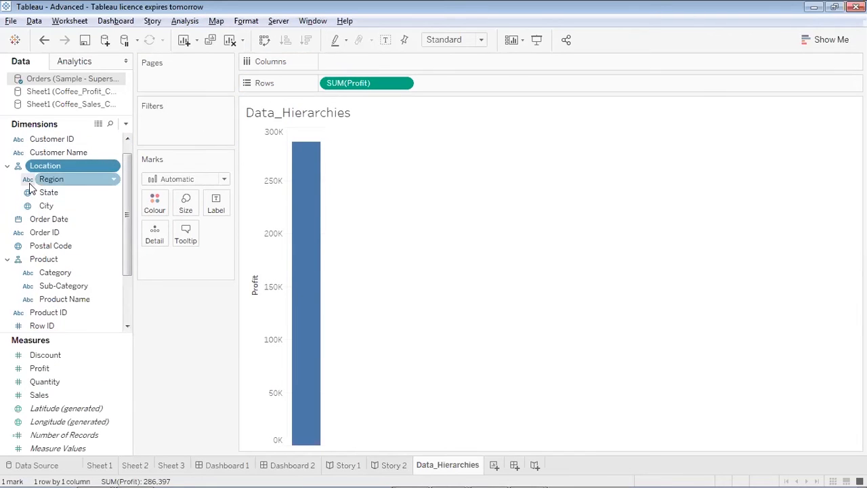
{"action": "left_click_drag", "start_coordinate": [48, 168], "coordinate": [351, 59]}
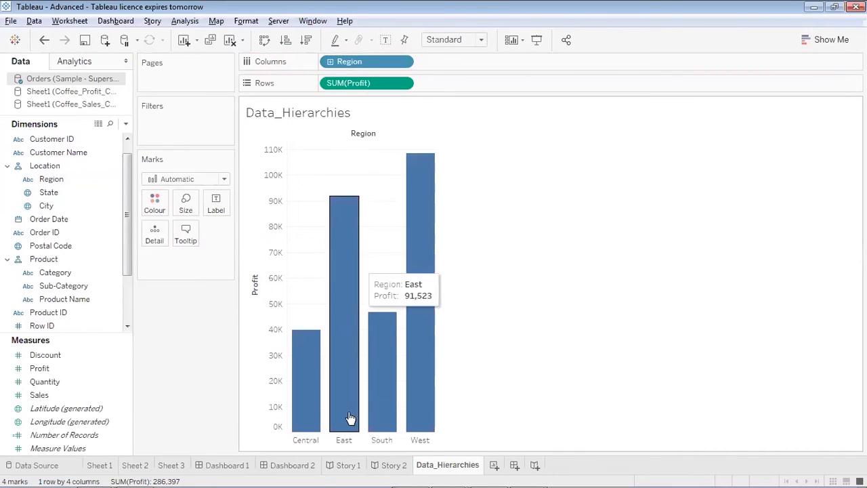
{"action": "left_click_drag", "start_coordinate": [40, 368], "coordinate": [218, 203]}
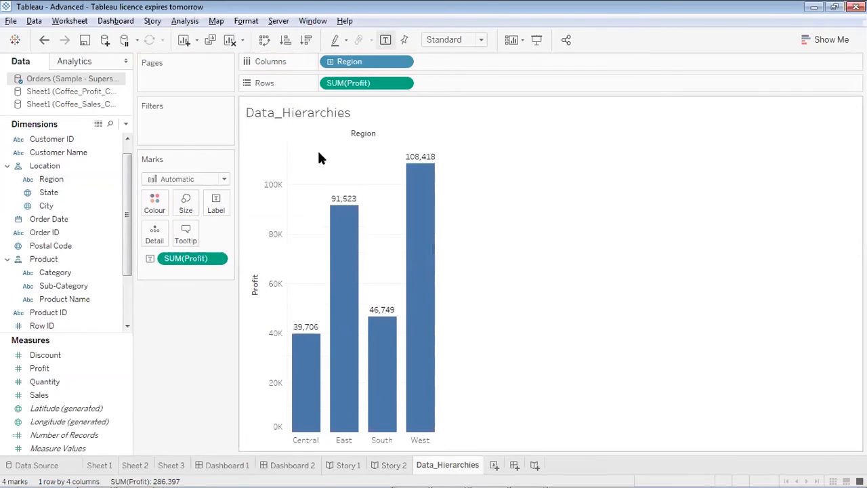
- Drill the Location hierarchy down to State and City, and remove Region and State so only City remains in the columns
{"action": "left_click", "coordinate": [330, 62]}
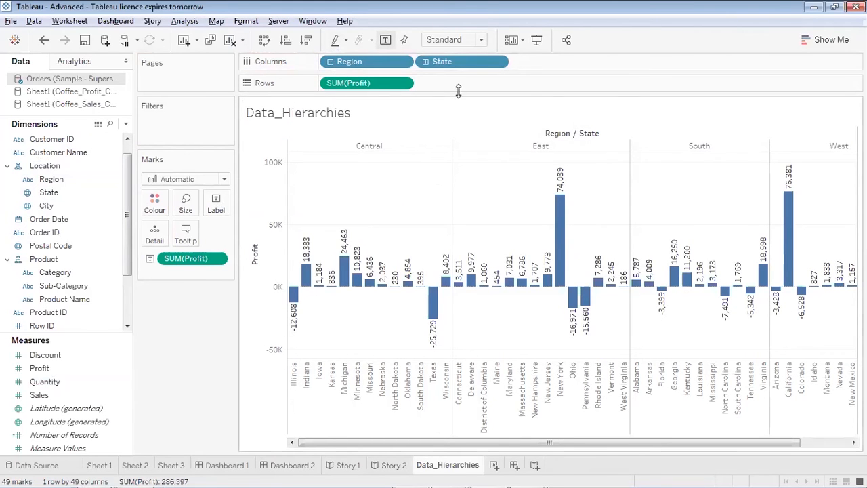
{"action": "left_click", "coordinate": [426, 62]}
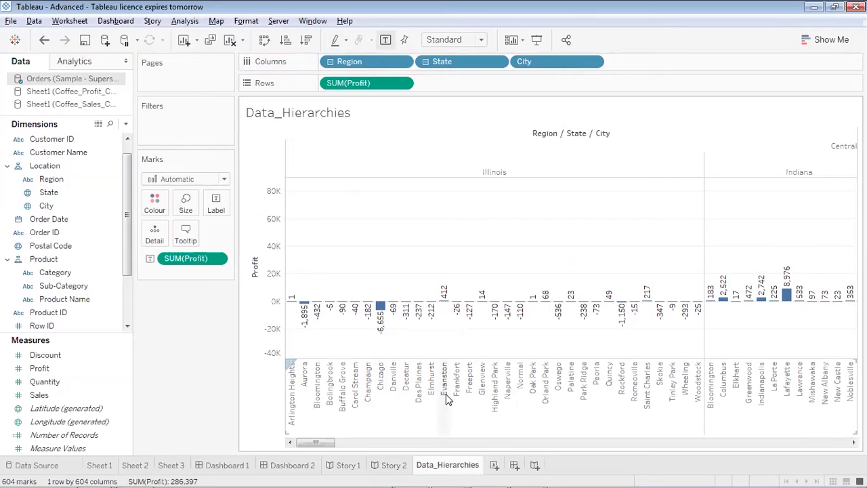
{"action": "mouse_move", "coordinate": [624, 323]}
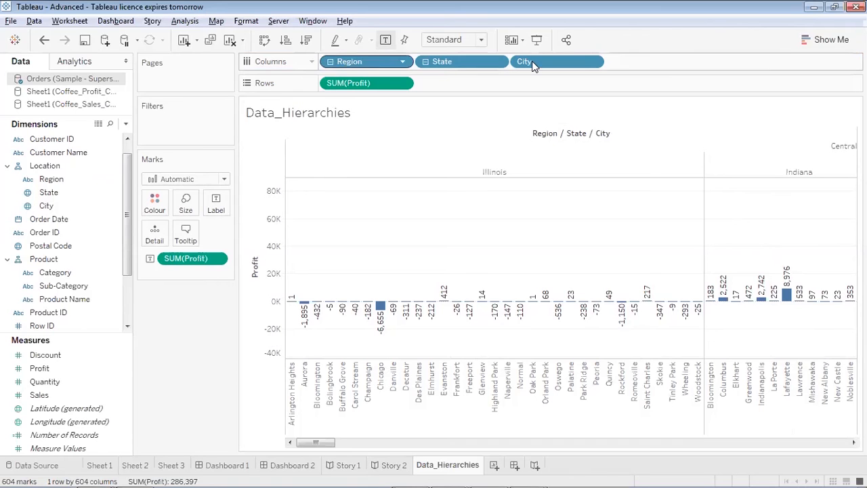
{"action": "left_click_drag", "start_coordinate": [365, 61], "coordinate": [73, 131]}
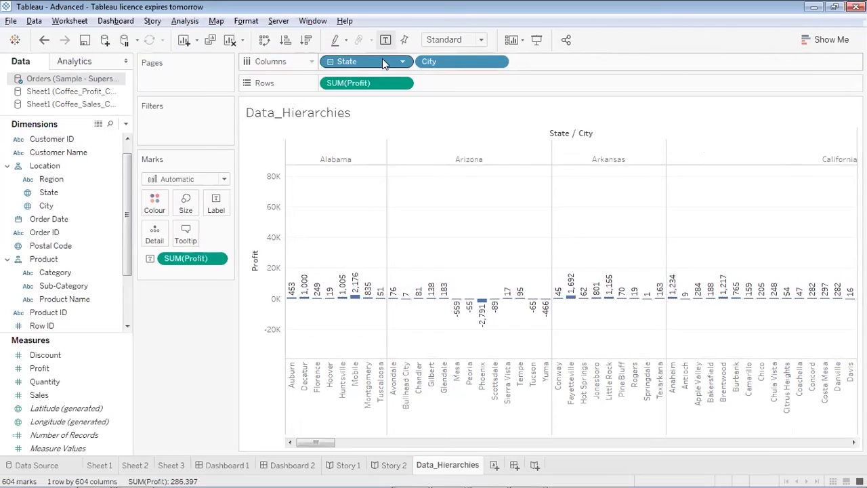
{"action": "left_click_drag", "start_coordinate": [382, 61], "coordinate": [9, 174]}
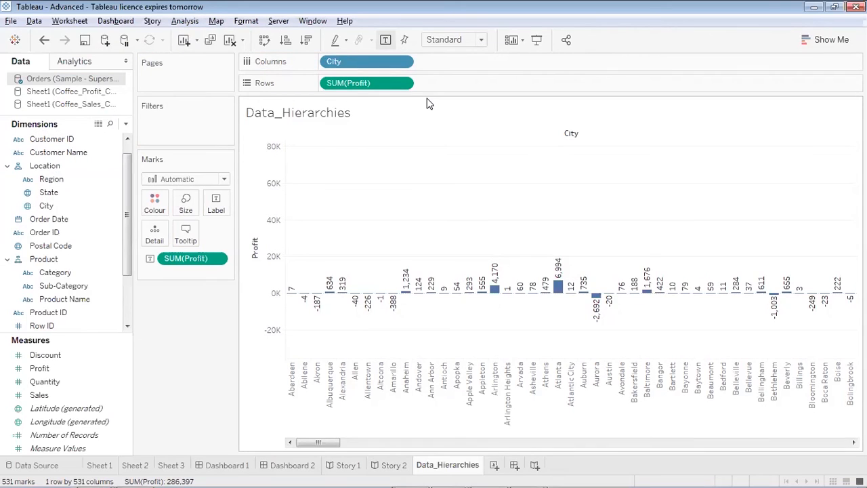
- Clear the sheet and chart Sales in rows against the year of Order Date in columns
{"action": "left_click", "coordinate": [229, 39]}
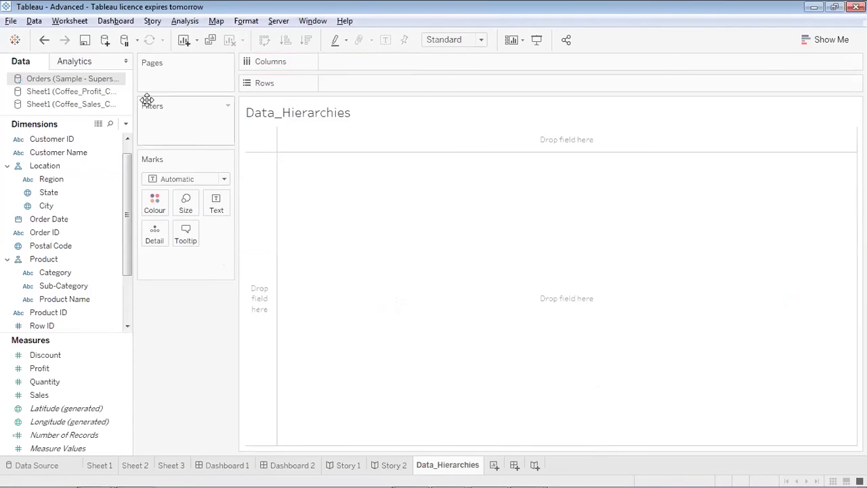
{"action": "left_click", "coordinate": [117, 154]}
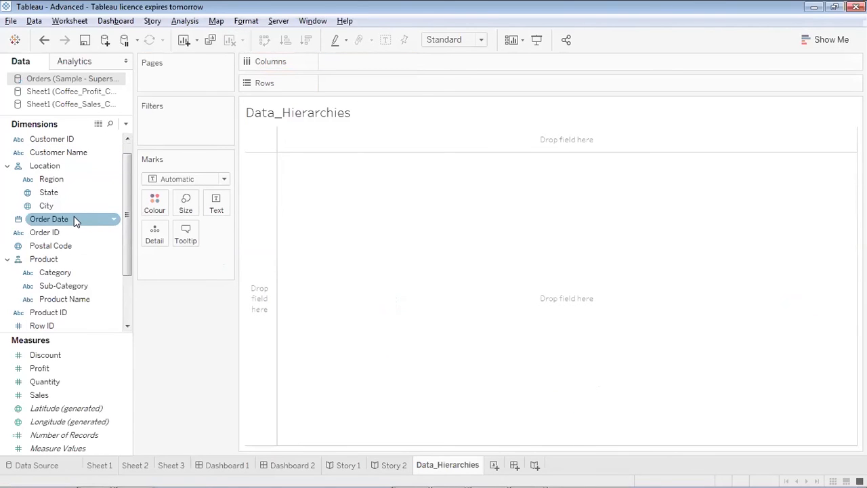
{"action": "left_click_drag", "start_coordinate": [72, 215], "coordinate": [368, 58]}
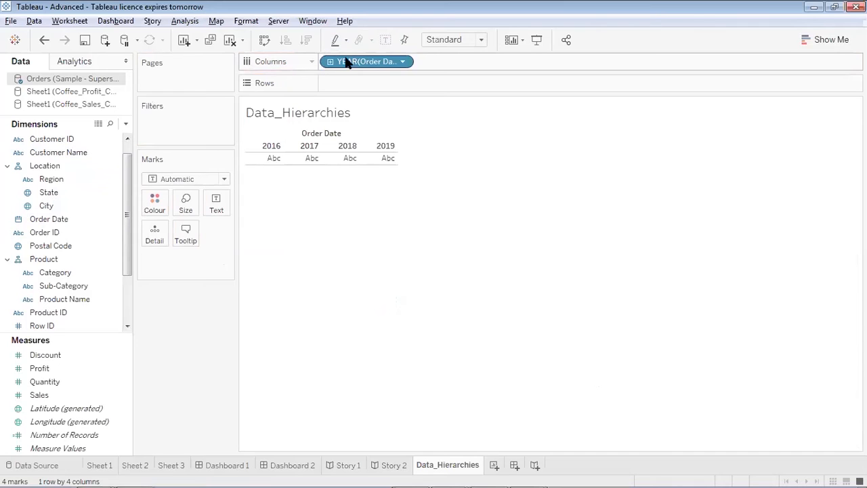
{"action": "left_click_drag", "start_coordinate": [74, 395], "coordinate": [370, 80]}
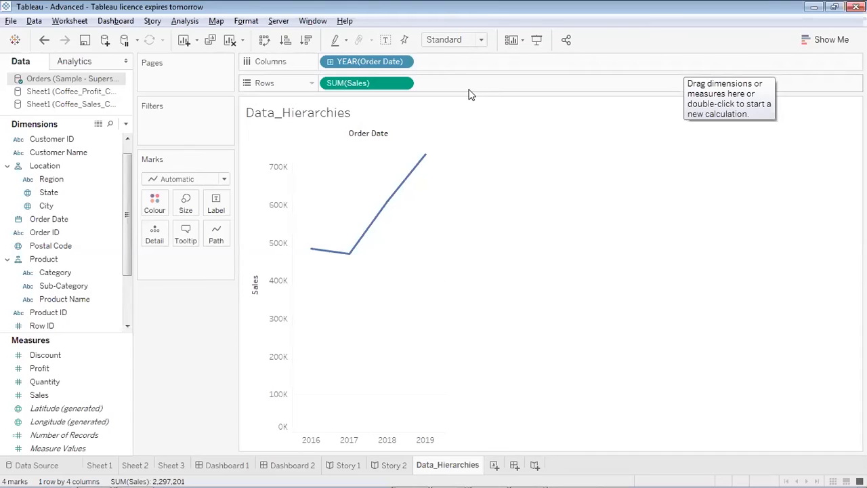
- Drill Order Date down through Quarter to Month and collapse it back to Year
{"action": "left_click", "coordinate": [331, 62]}
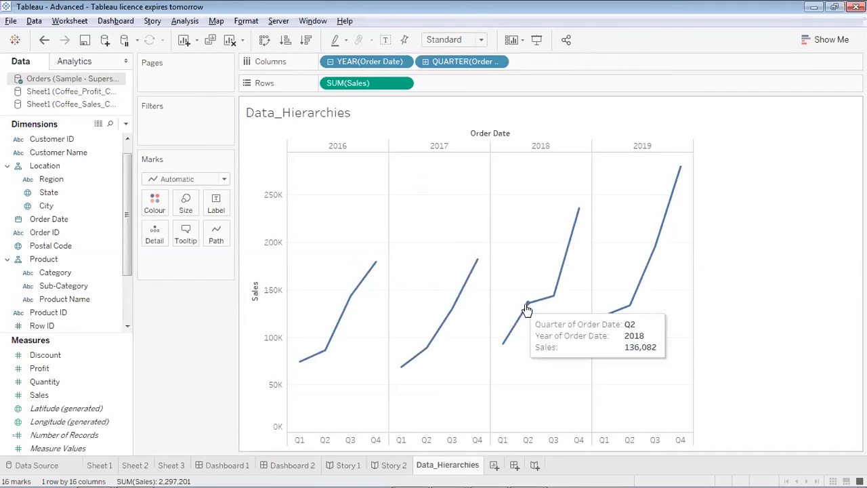
{"action": "left_click", "coordinate": [425, 61]}
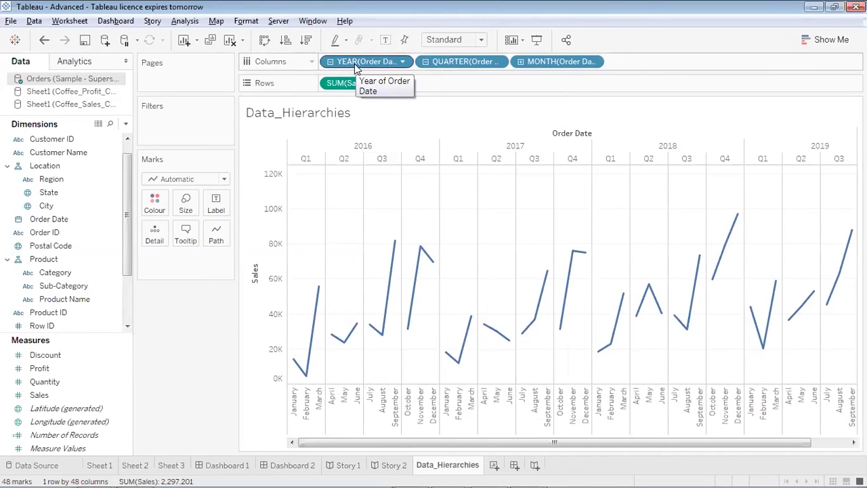
{"action": "left_click", "coordinate": [330, 62]}
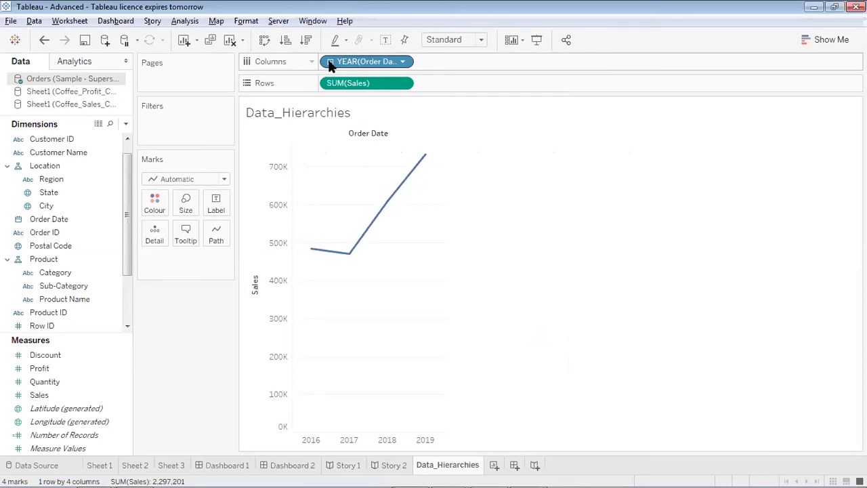
- Switch Order Date in the columns from the discrete Year to the continuous Year
{"action": "left_click", "coordinate": [401, 62]}
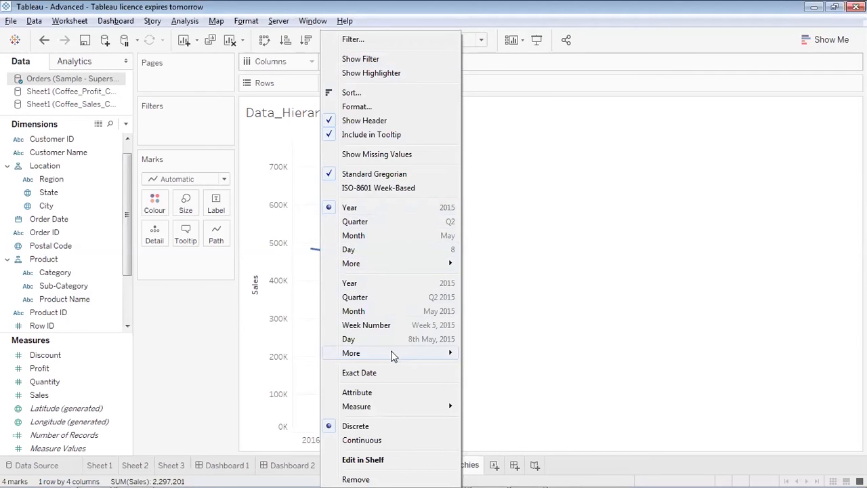
{"action": "left_click", "coordinate": [415, 208]}
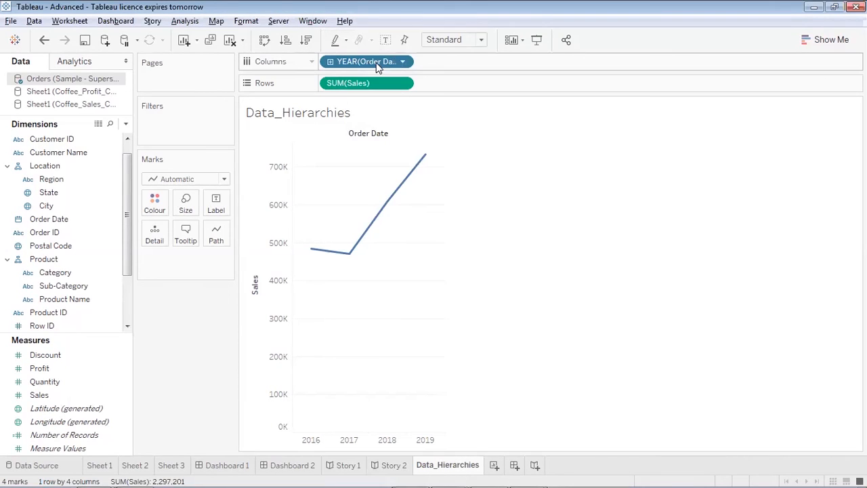
{"action": "left_click", "coordinate": [403, 62]}
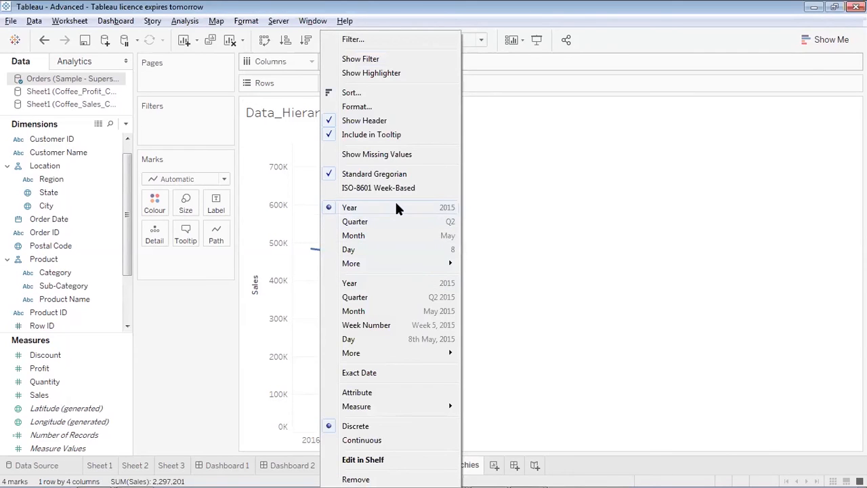
{"action": "left_click", "coordinate": [394, 282]}
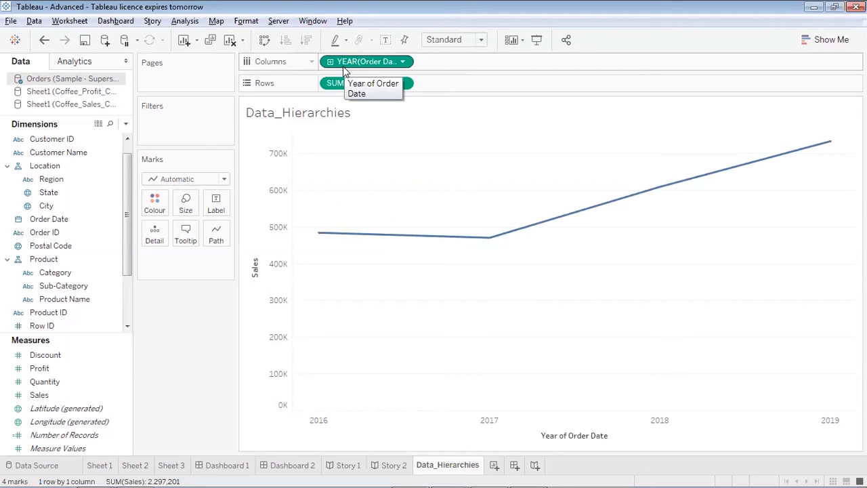
{"action": "left_click", "coordinate": [403, 62]}
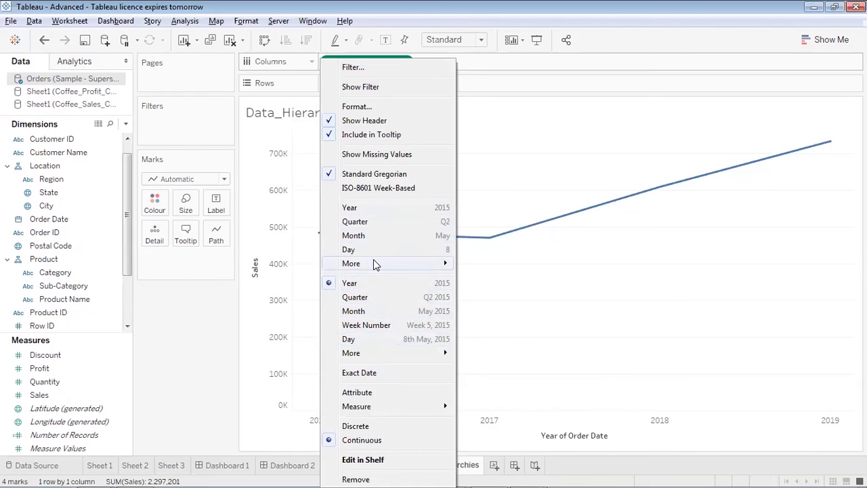
{"action": "mouse_move", "coordinate": [376, 264]}
{"action": "left_click", "coordinate": [594, 110]}
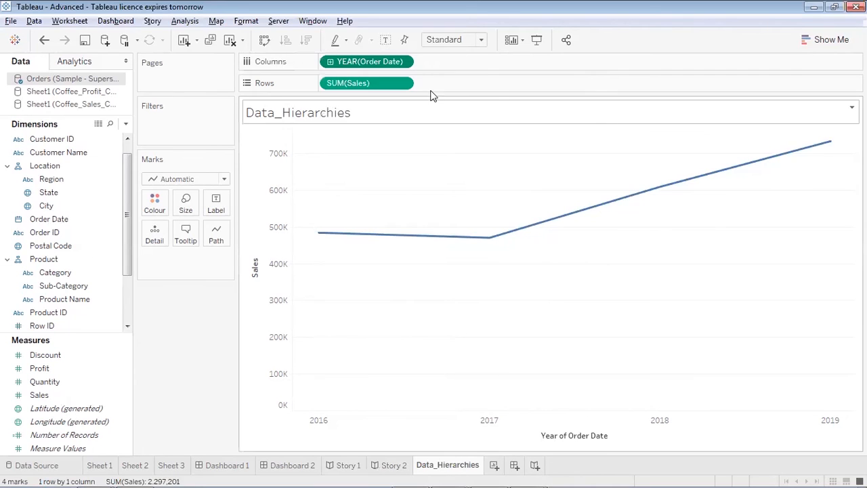
- Drill the continuous Order Date down through Quarter, Month and Week to Day, and return it to the discrete Year
{"action": "left_click", "coordinate": [330, 61]}
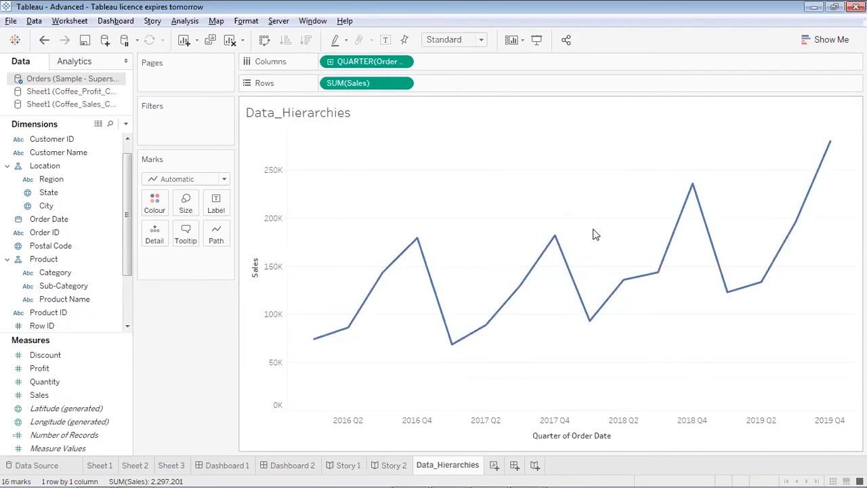
{"action": "left_click", "coordinate": [330, 61]}
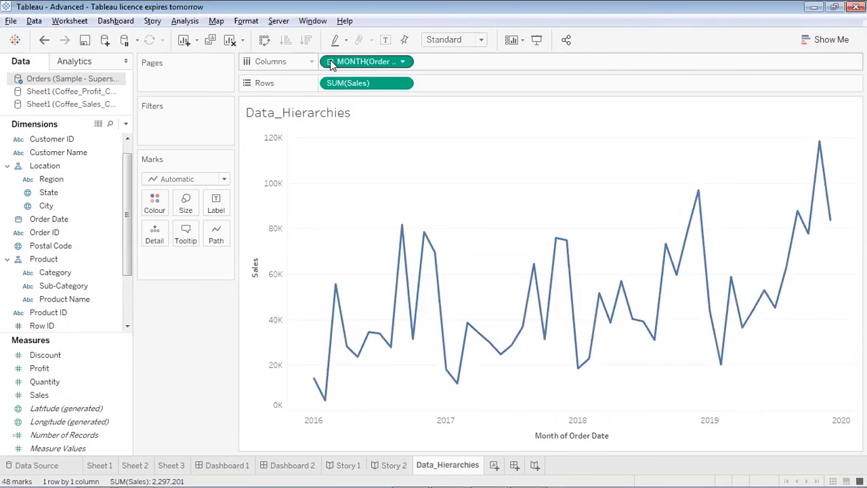
{"action": "left_click", "coordinate": [330, 61]}
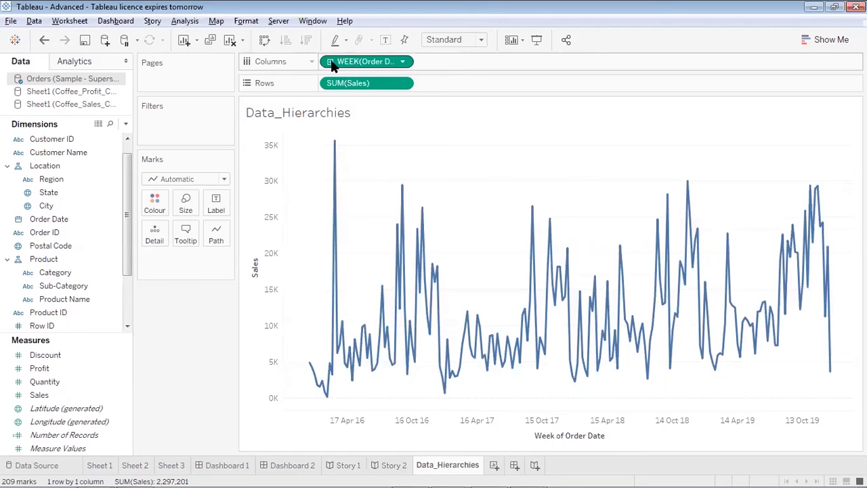
{"action": "left_click", "coordinate": [330, 61]}
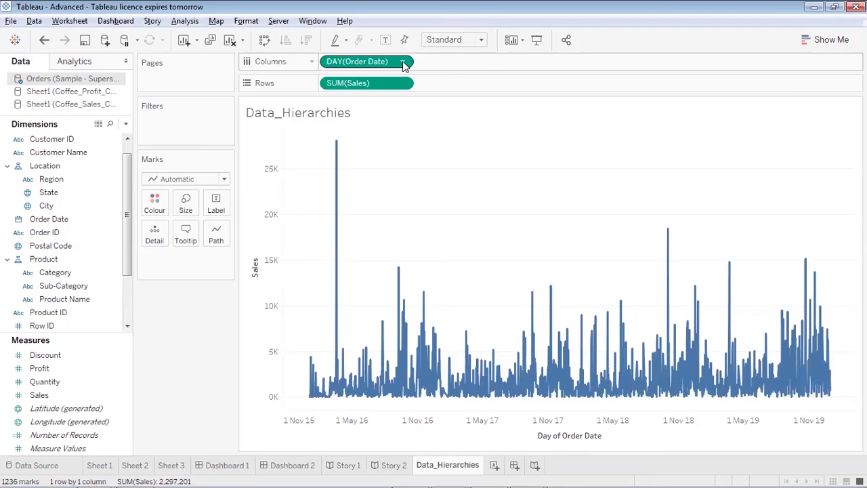
{"action": "left_click", "coordinate": [403, 63]}
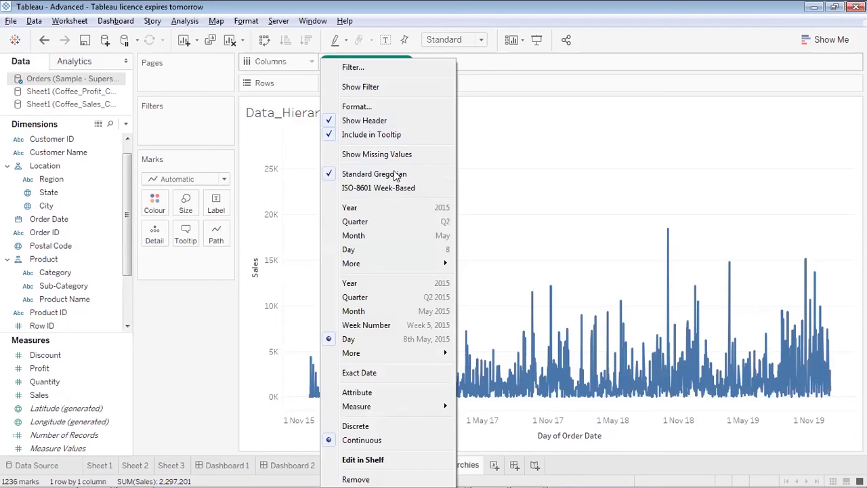
{"action": "left_click", "coordinate": [393, 209]}
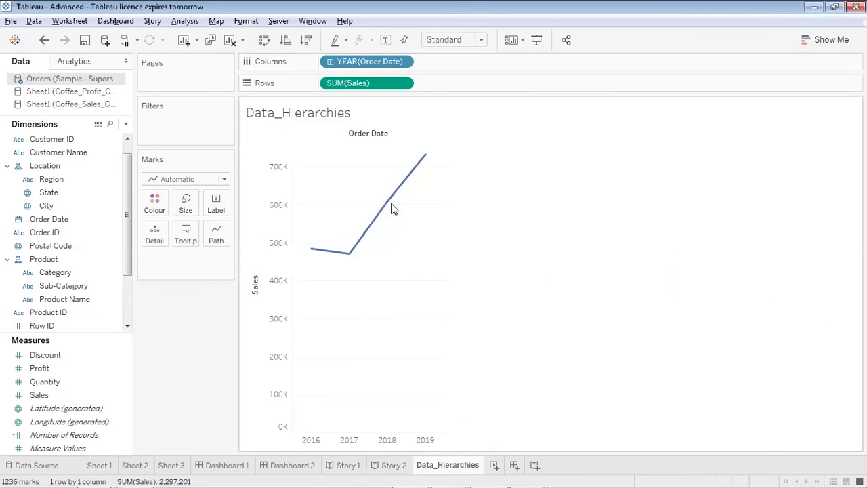
- Drill the discrete Order Date down through Quarter and Month to Day, taking the Year level out of the columns along the way
{"action": "left_click", "coordinate": [330, 63]}
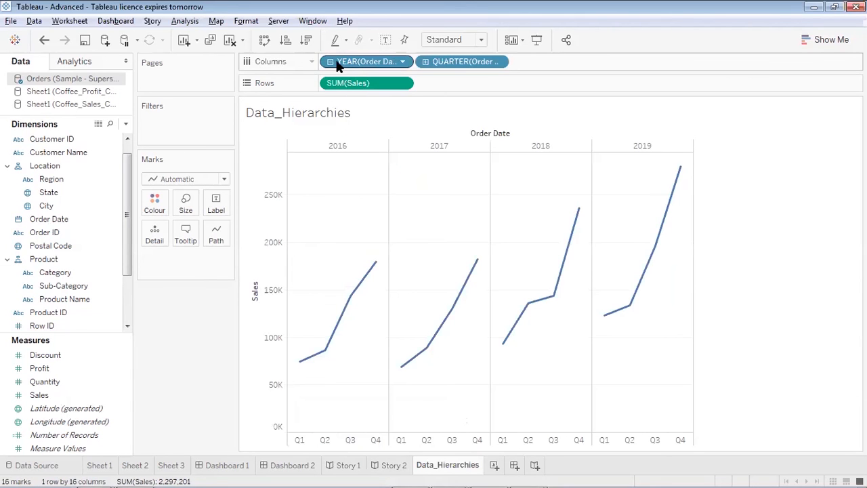
{"action": "left_click", "coordinate": [424, 61]}
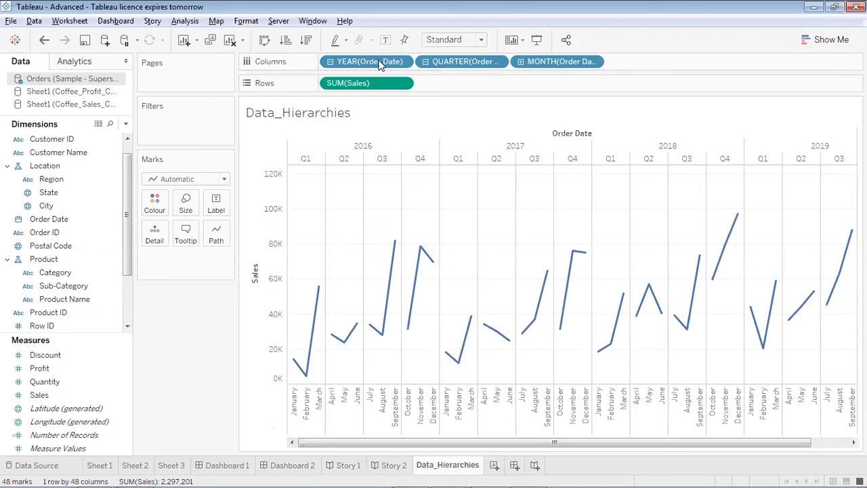
{"action": "left_click_drag", "start_coordinate": [379, 62], "coordinate": [27, 184]}
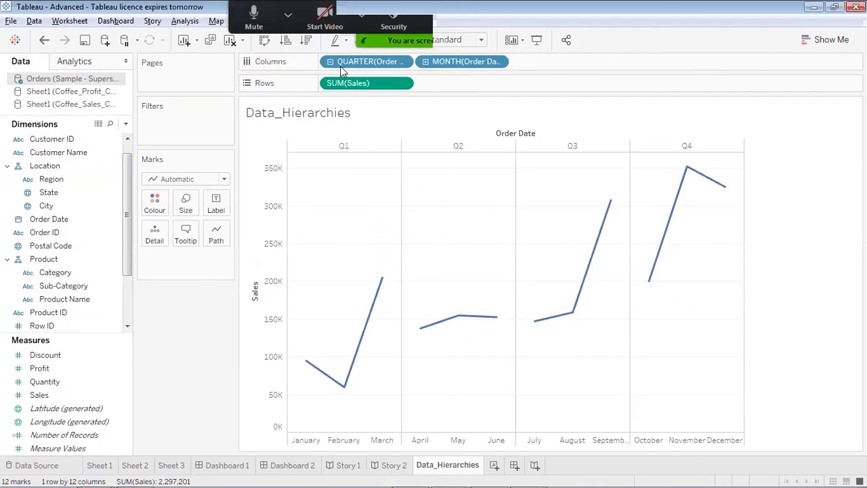
{"action": "left_click", "coordinate": [423, 58]}
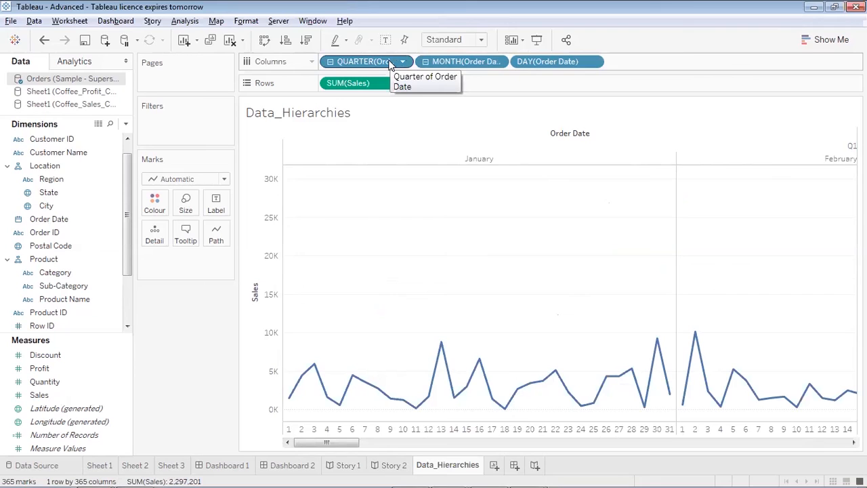
- Collapse Order Date to Quarter and replace it in the columns with a fresh Order Date at the Year level
{"action": "left_click", "coordinate": [330, 63]}
{"action": "left_click_drag", "start_coordinate": [399, 63], "coordinate": [23, 191]}
{"action": "left_click_drag", "start_coordinate": [62, 225], "coordinate": [371, 63]}
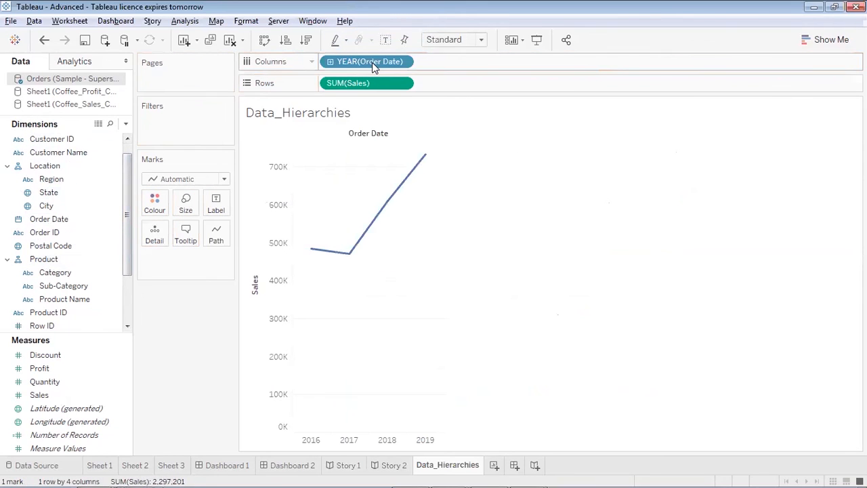
- Drill the discrete Year of Order Date down through Quarter and Month to Day, and collapse it back to Year
{"action": "left_click", "coordinate": [329, 62]}
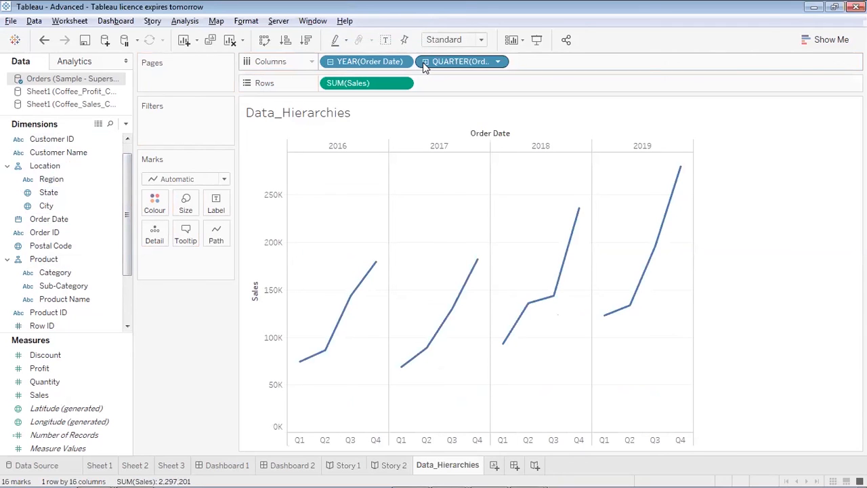
{"action": "left_click", "coordinate": [425, 63]}
{"action": "left_click", "coordinate": [521, 64]}
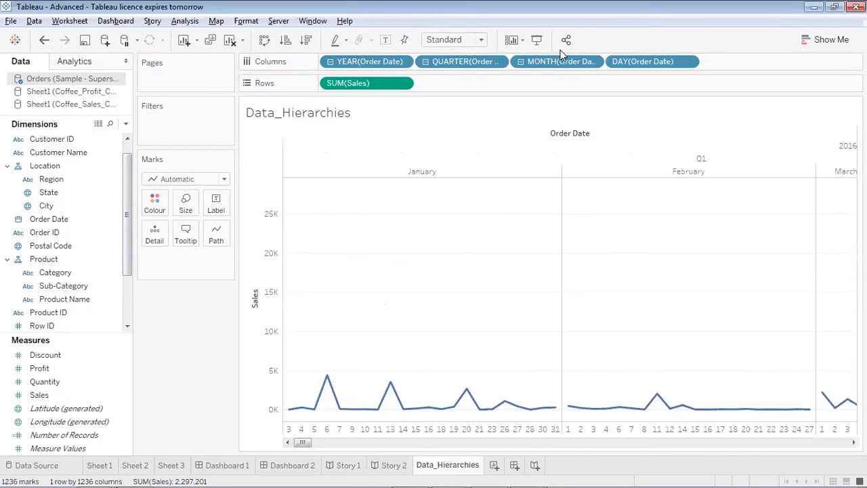
{"action": "left_click", "coordinate": [330, 61]}
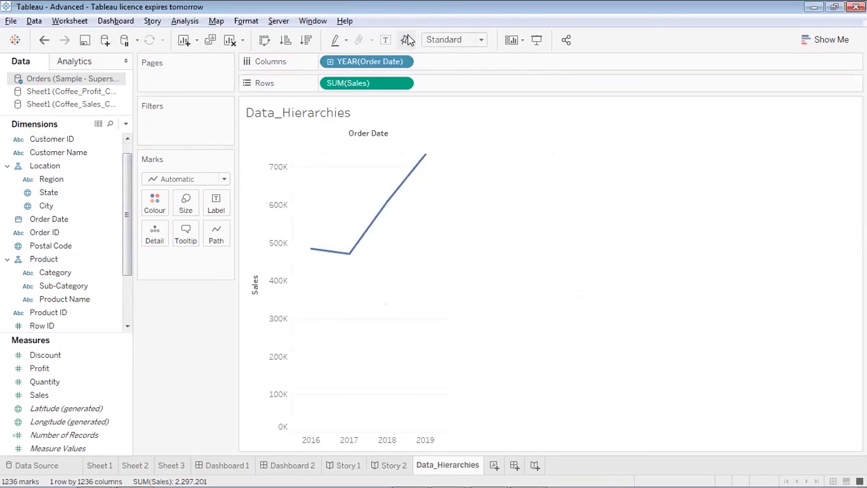
- Switch Order Date in the columns to the continuous Year and drill it down through Quarter and Month to Week
{"action": "left_click", "coordinate": [405, 61]}
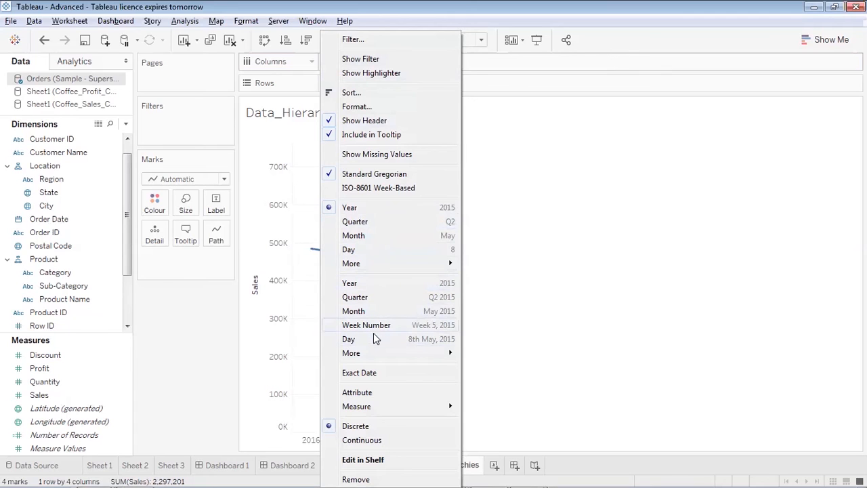
{"action": "left_click", "coordinate": [371, 286]}
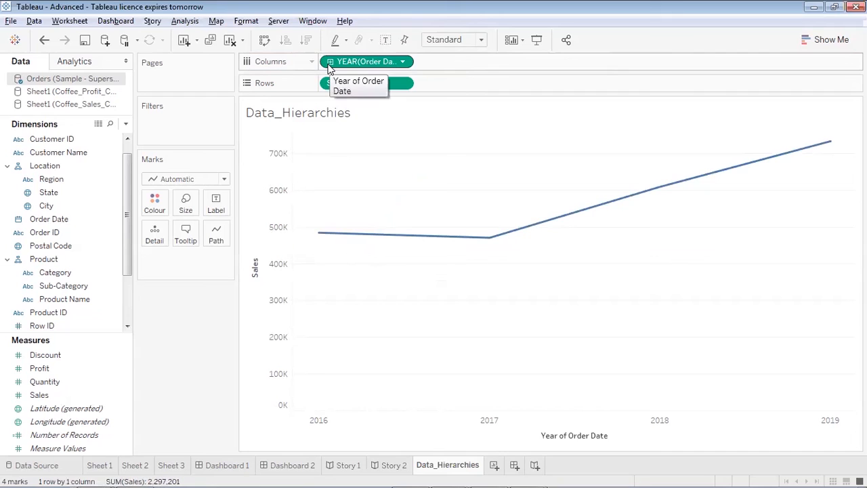
{"action": "left_click", "coordinate": [329, 62]}
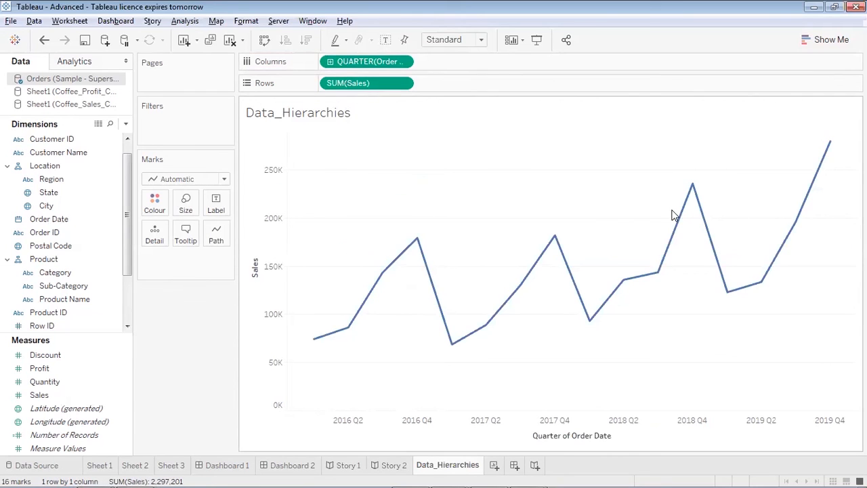
{"action": "left_click", "coordinate": [330, 63]}
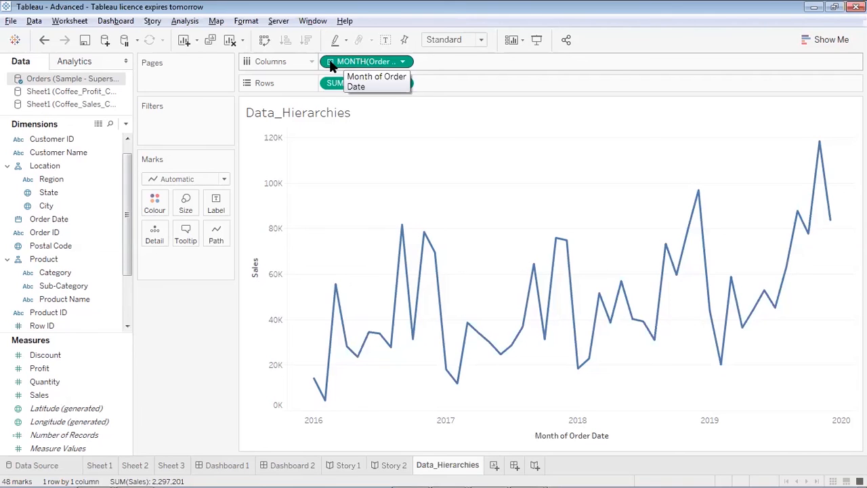
{"action": "left_click", "coordinate": [330, 63]}
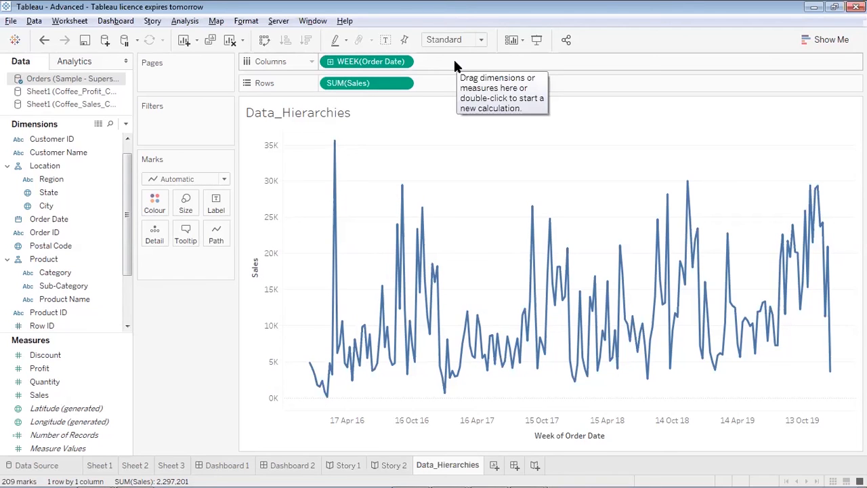
{"action": "left_click", "coordinate": [402, 63]}
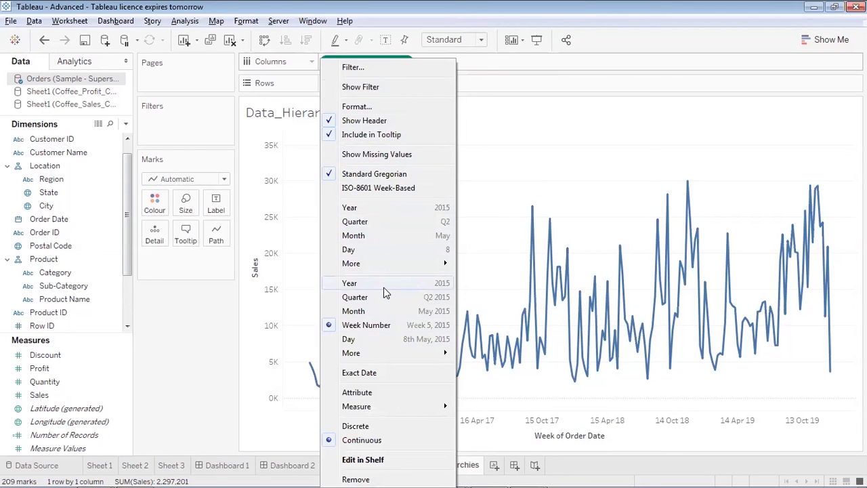
{"action": "left_click", "coordinate": [503, 130]}
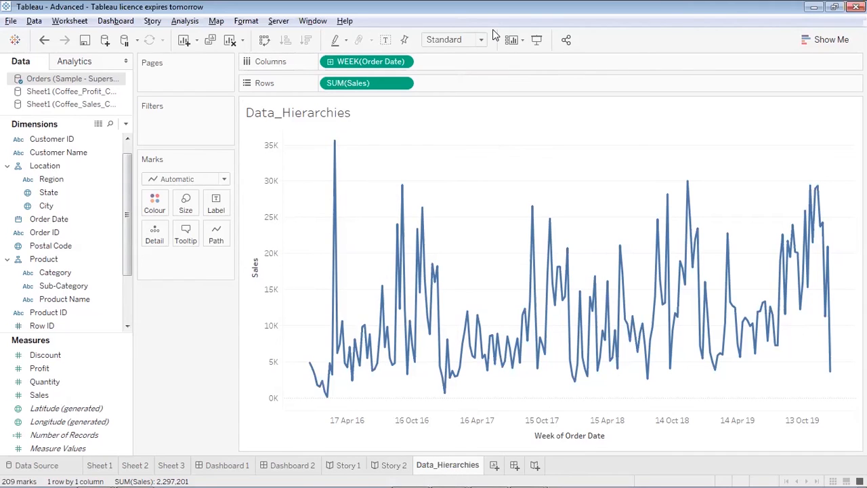